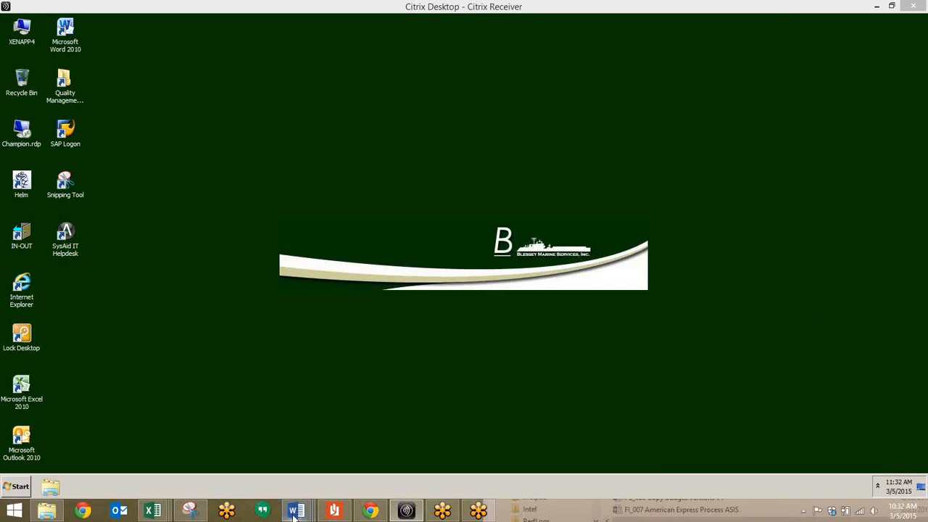
Review the numbered list of customer open item reports in the Word document and minimize the document.
left_click(229, 433)
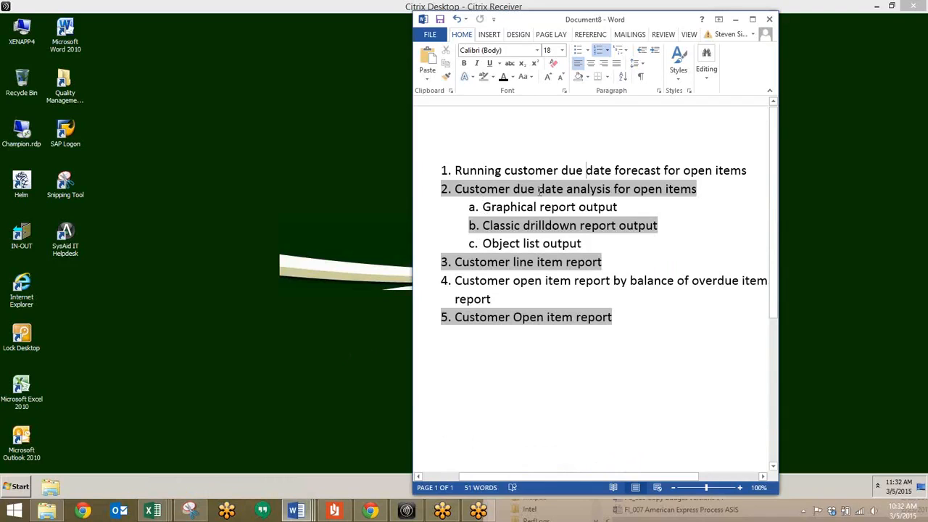
left_click(464, 187)
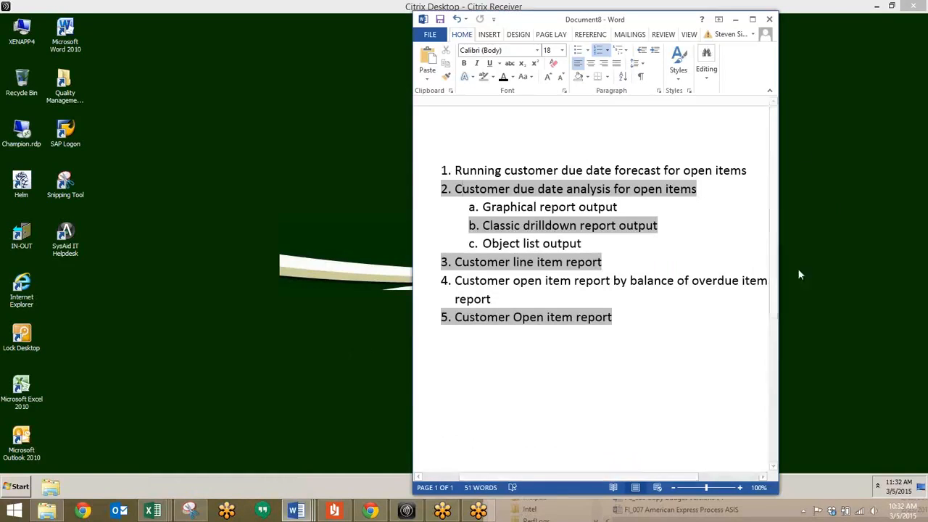
left_click(799, 308)
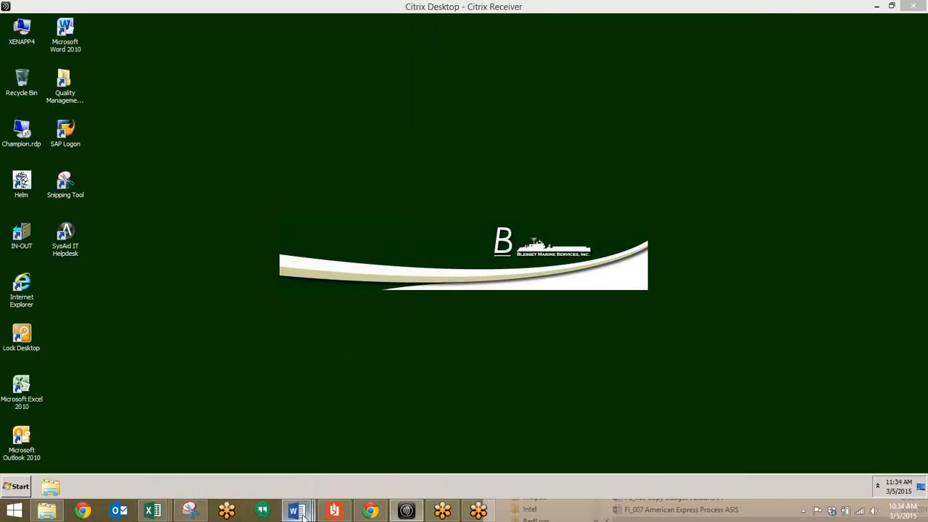
mouse_move(295, 510)
left_click(205, 450)
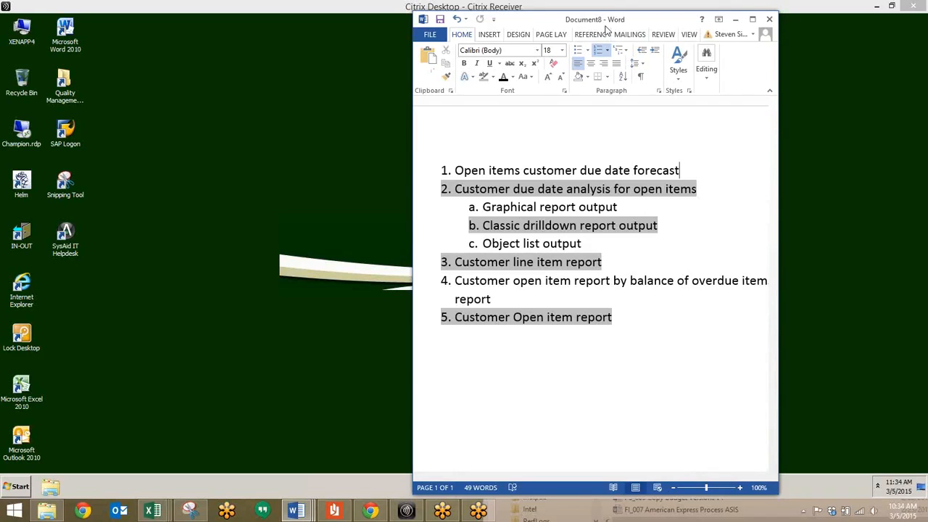
left_click(734, 19)
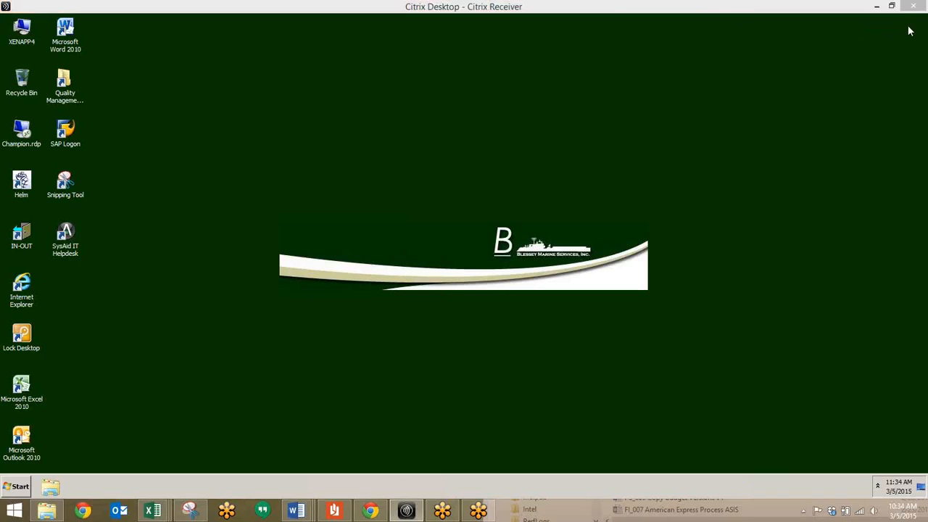
Start SAP Logon and log on to the DEV system with the user name and the account password.
left_click(65, 133)
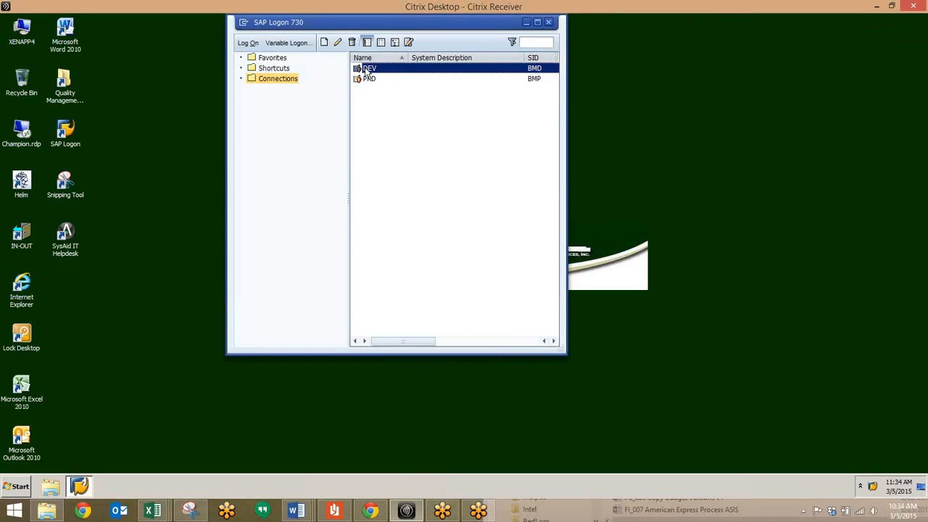
double_click(369, 70)
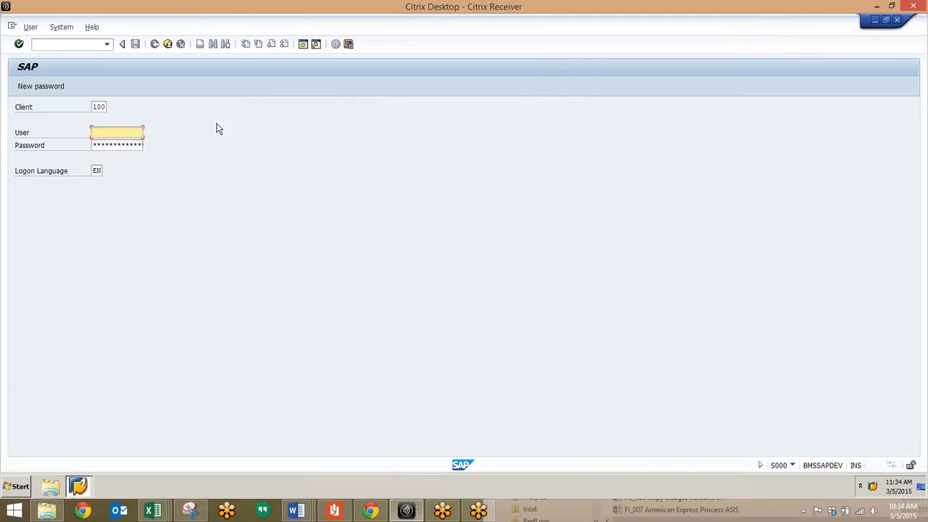
type("colin")
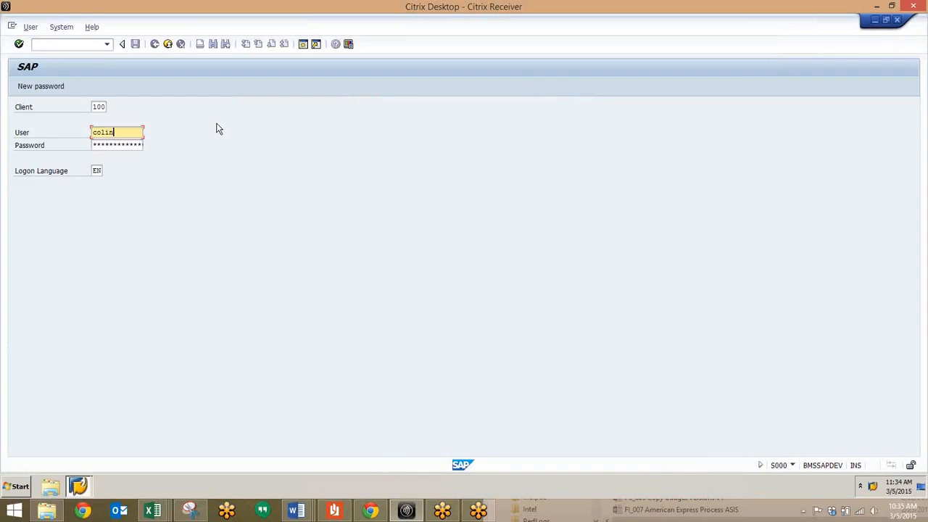
key("Tab")
type("******")
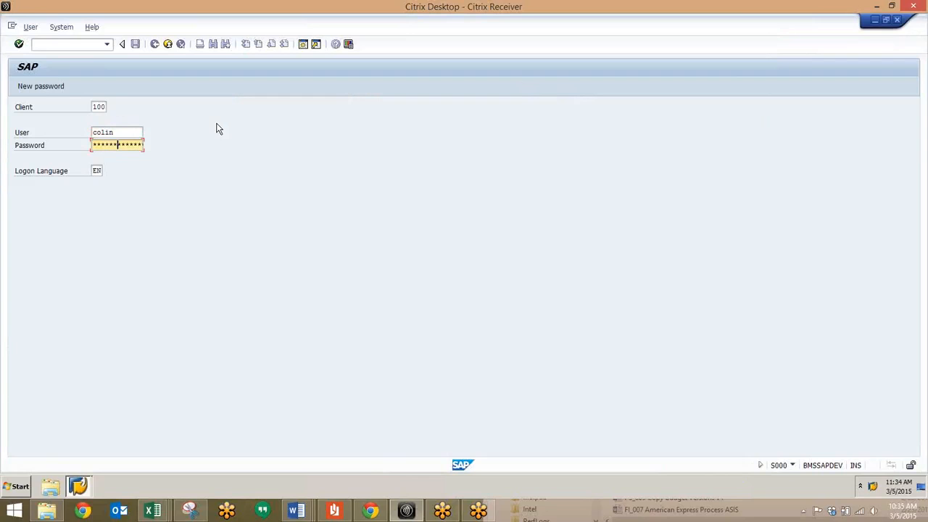
type("***")
key("Return")
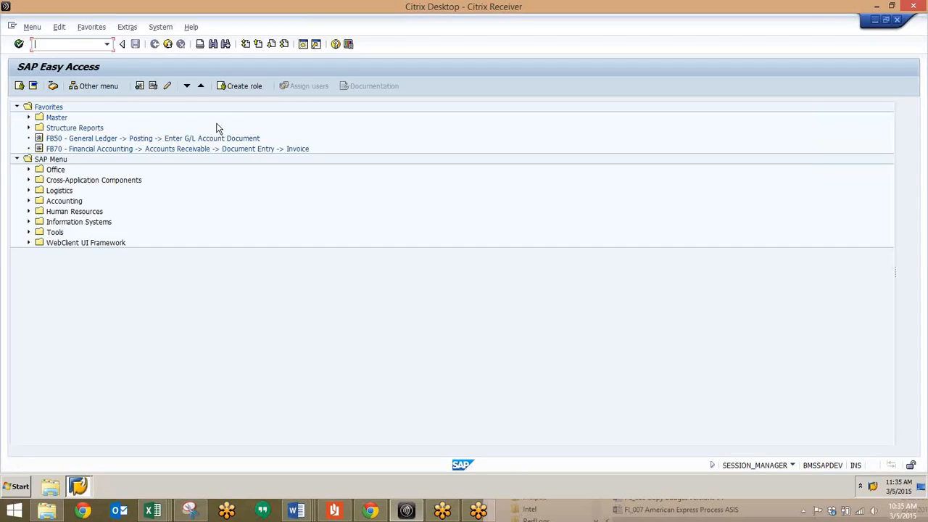
Open the customer due date forecast for open items with transaction s_alr_87012175.
type("s_alr_87012175")
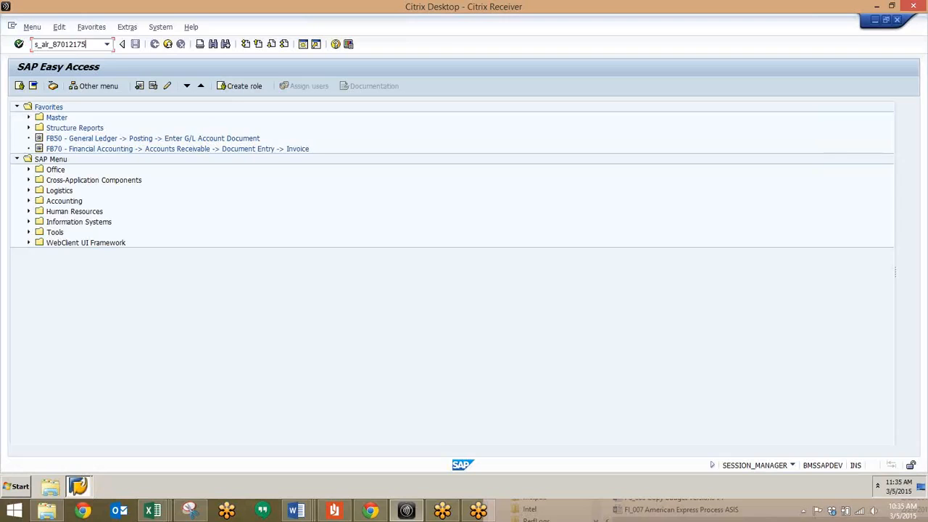
key("Return")
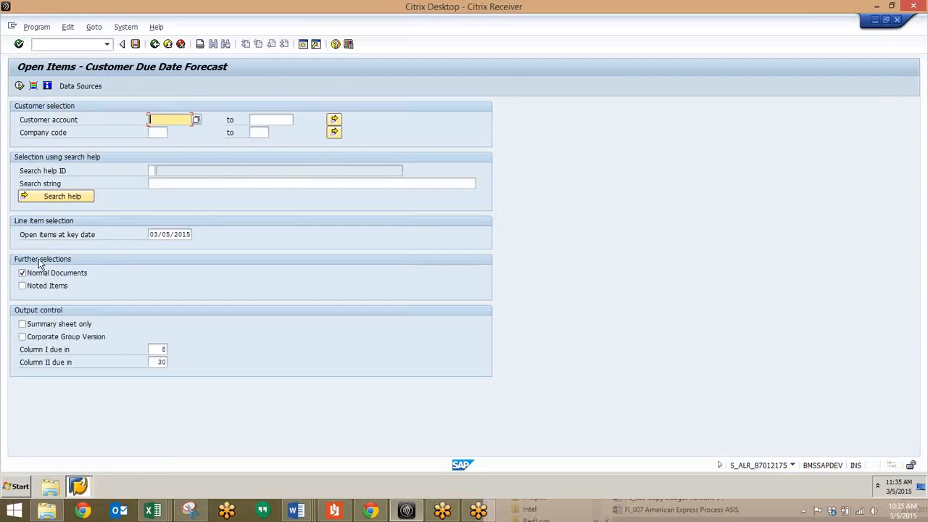
Run the due date forecast for company code 1000 with Column I due in 30 and Column II due in 60 days.
left_click(158, 133)
type("1000")
left_click(153, 237)
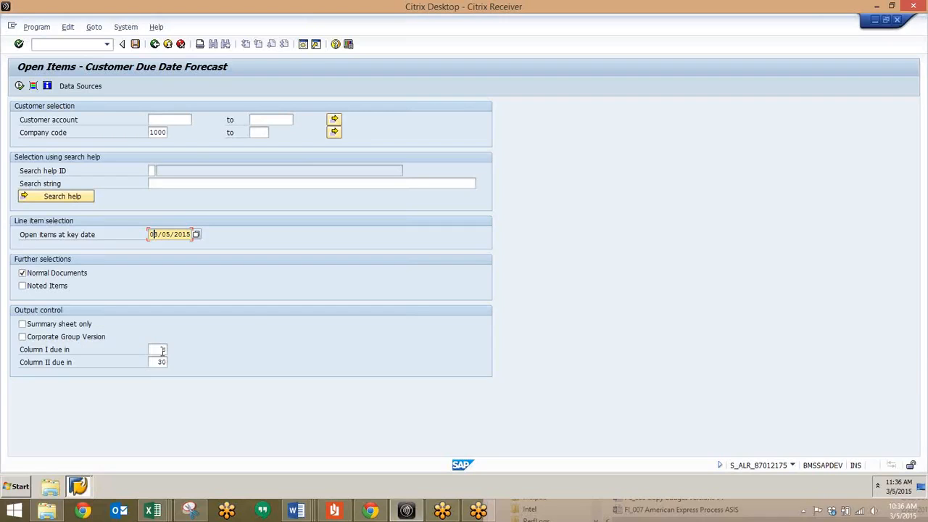
double_click(157, 349)
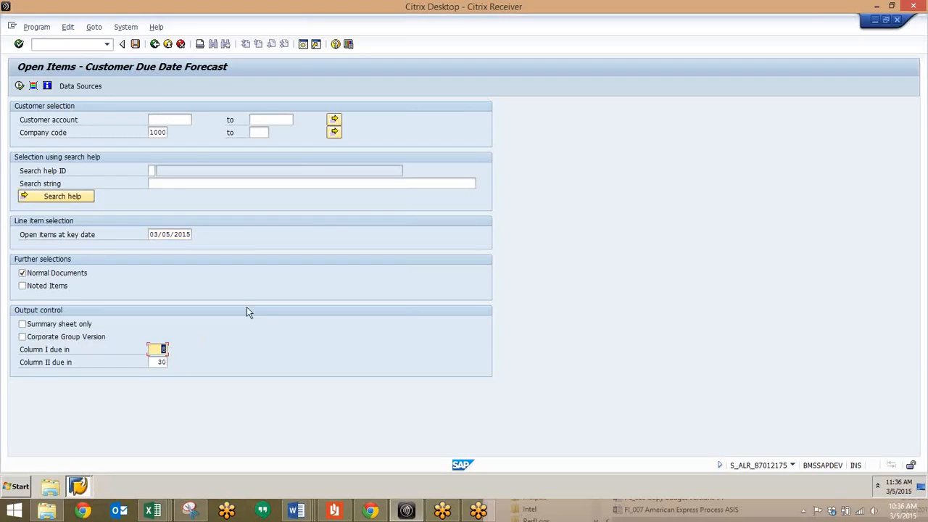
type("30")
double_click(157, 361)
left_click(18, 85)
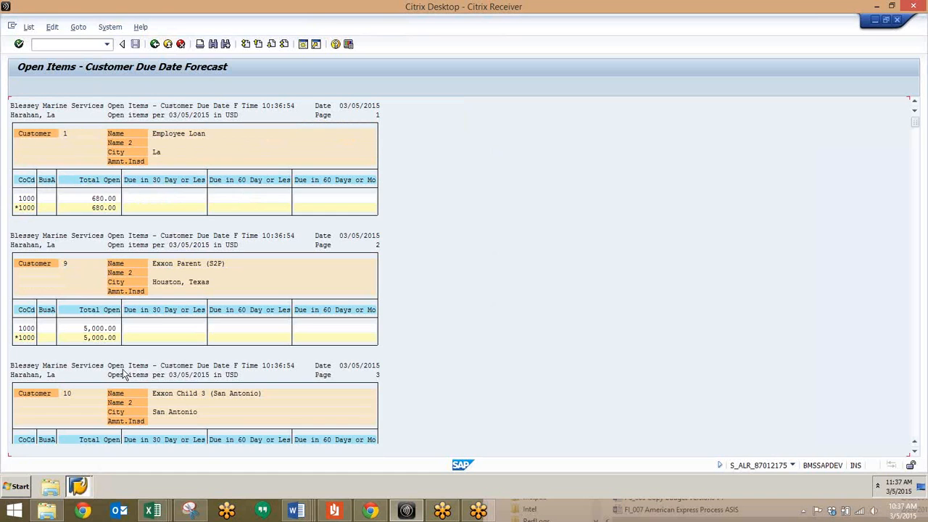
Look through the forecast's per-customer open totals and amounts due in each interval.
scroll(123, 371, "down", 3)
scroll(123, 373, "down", 6)
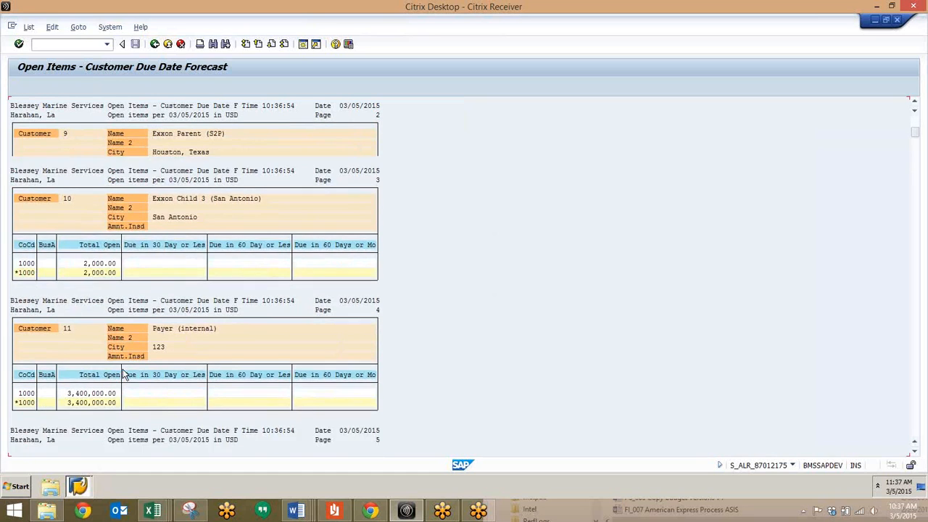
scroll(124, 373, "down", 6)
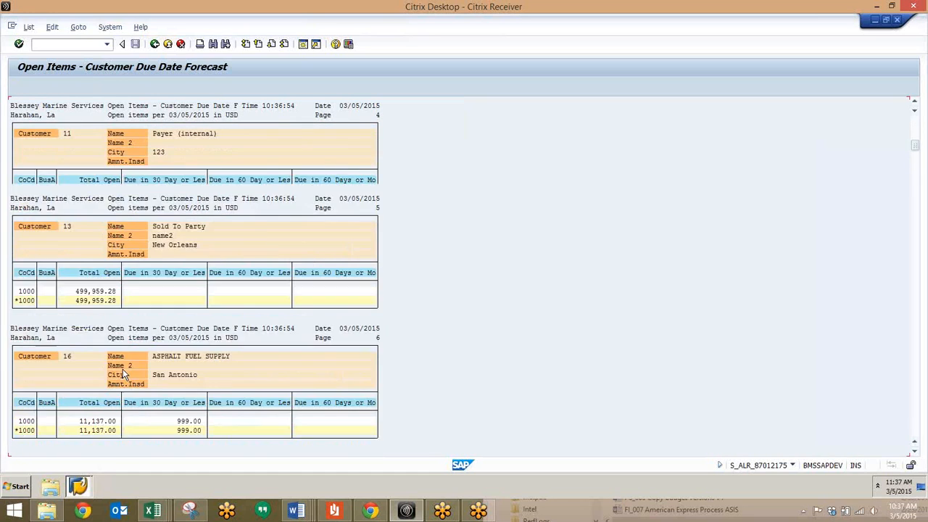
scroll(122, 374, "down", 1)
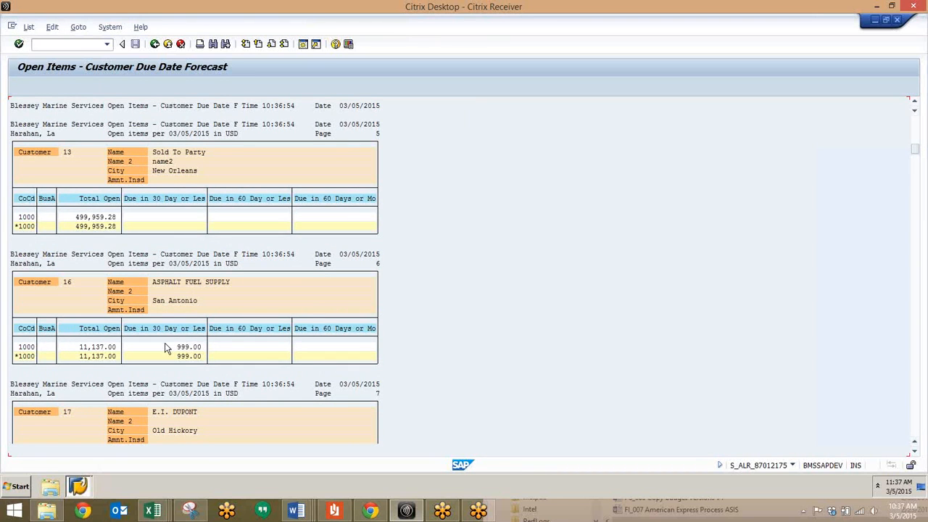
scroll(165, 349, "down", 2)
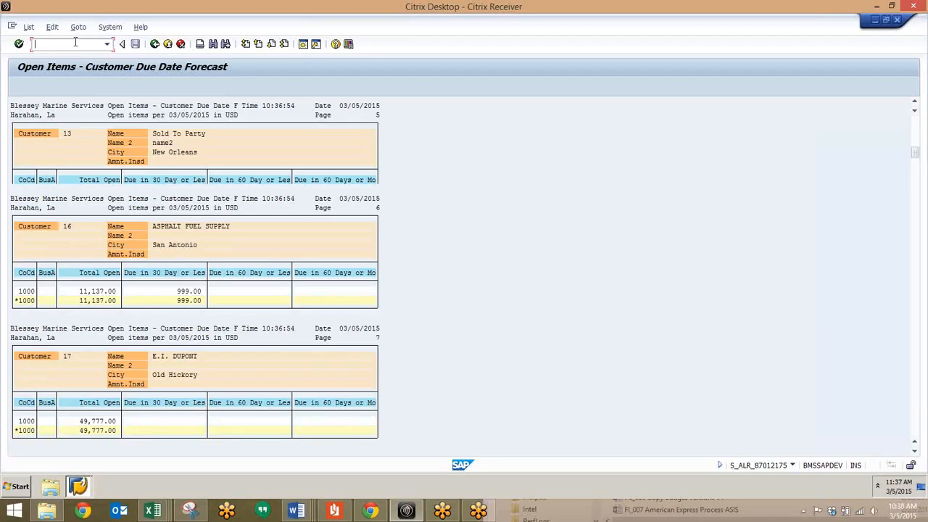
Switch to the due date analysis for open items with transaction /ns_alr_87012168.
type("/n")
type("s_alr_87012168")
key("Return")
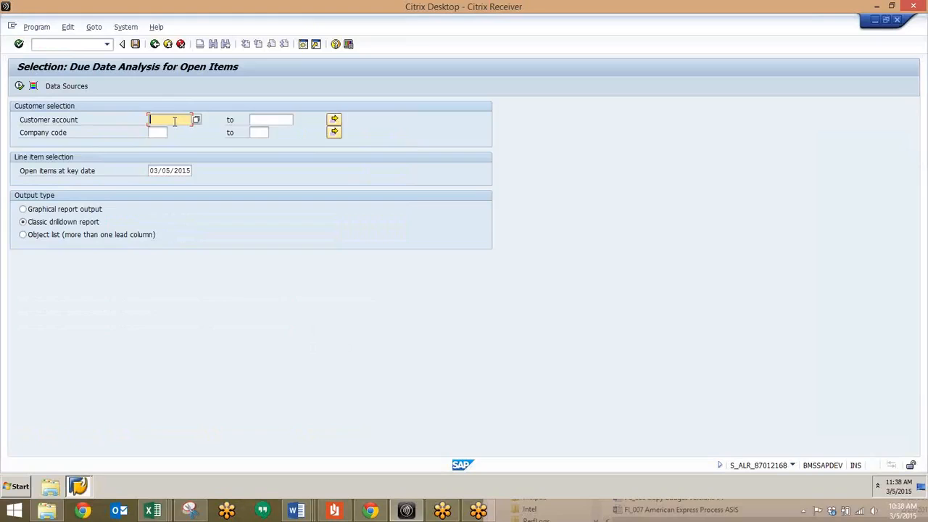
Run the due date analysis as graphical report output for one customer account number in company code 1000.
left_click(258, 121)
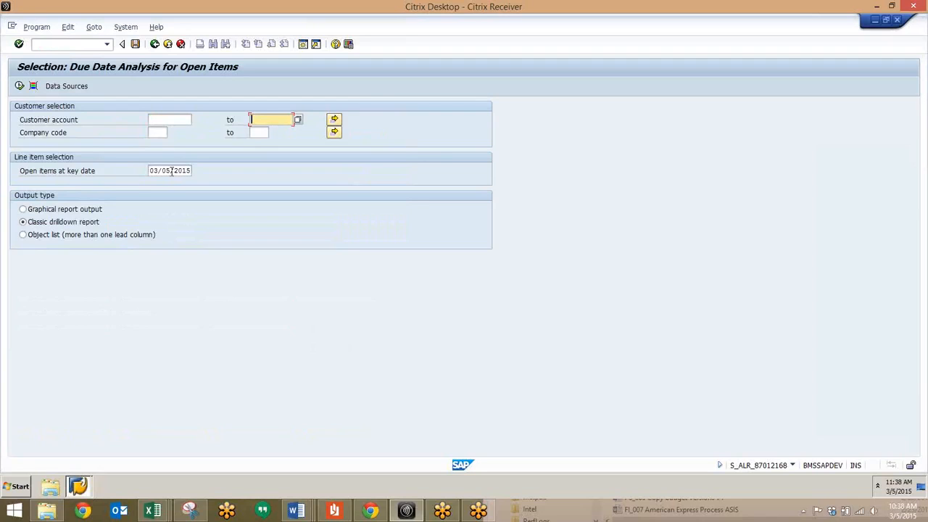
left_click(23, 210)
left_click(168, 119)
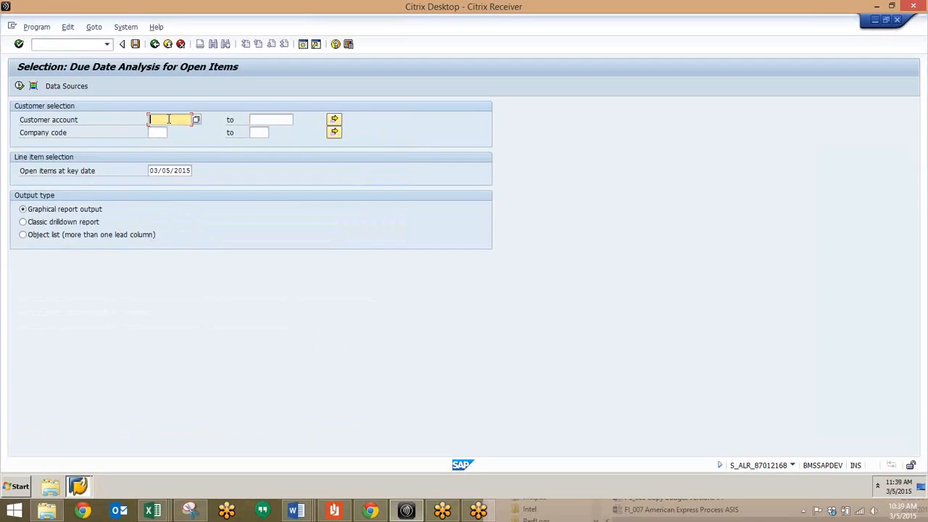
type("16")
key("Tab")
type("1")
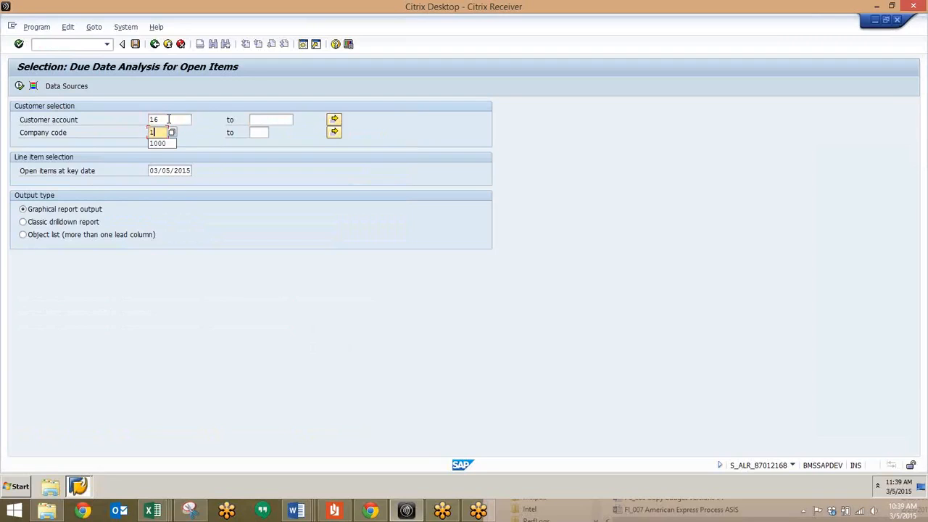
type("000")
left_click(20, 87)
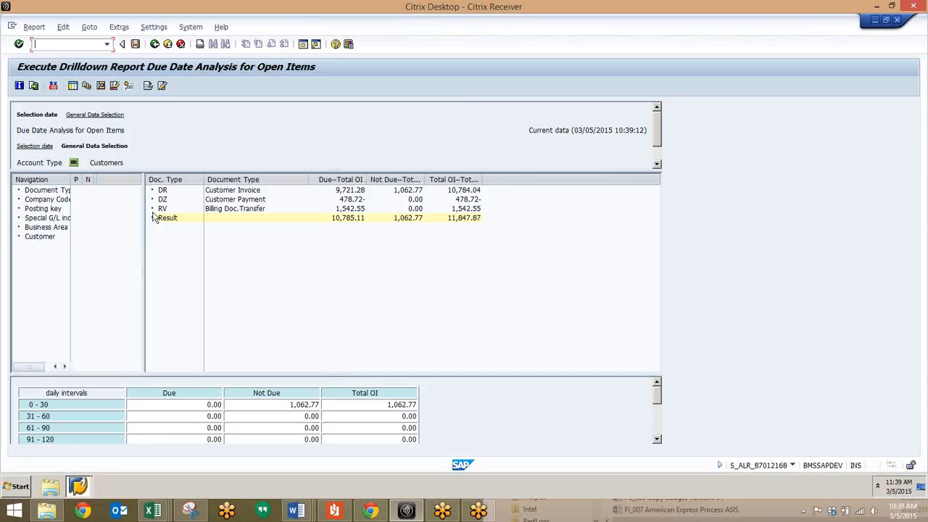
Leave the report without saving its data and rerun the analysis with the customer account cleared to cover all customers.
left_click(156, 45)
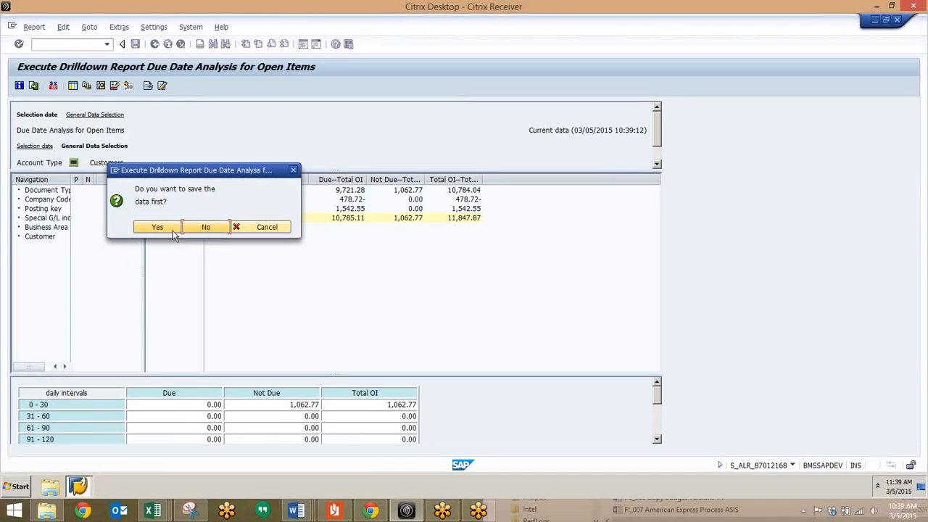
left_click(200, 227)
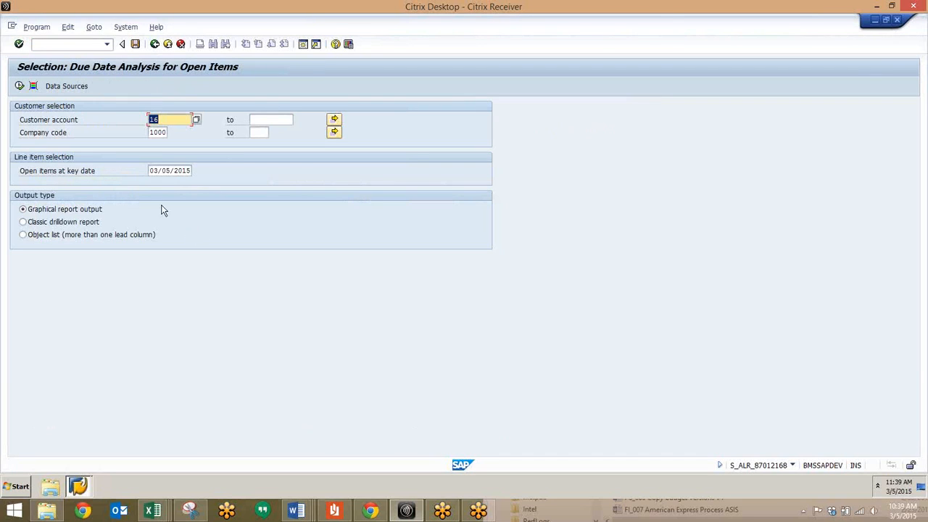
key("BackSpace")
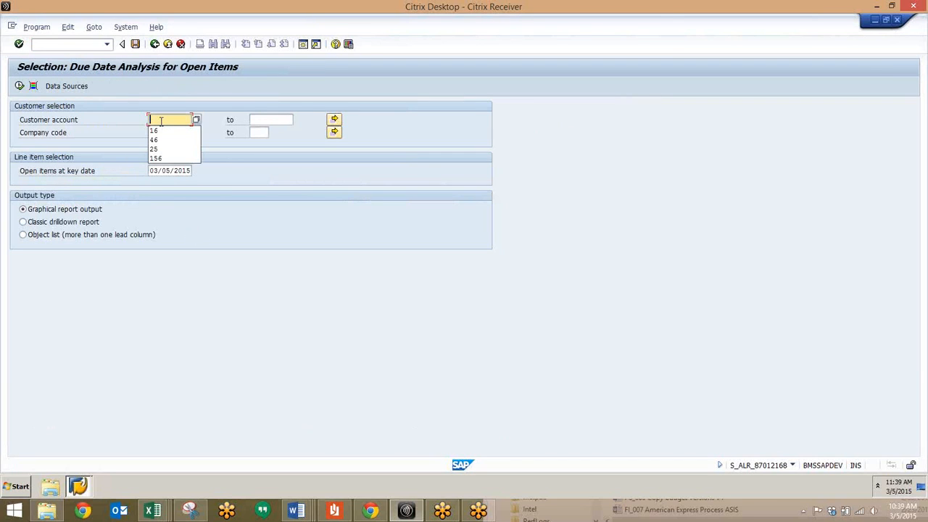
key("Escape")
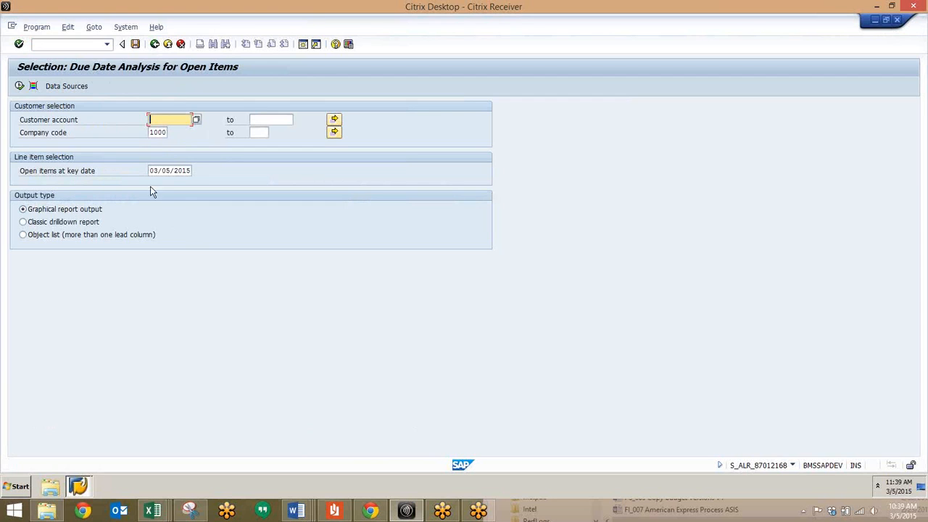
left_click(20, 86)
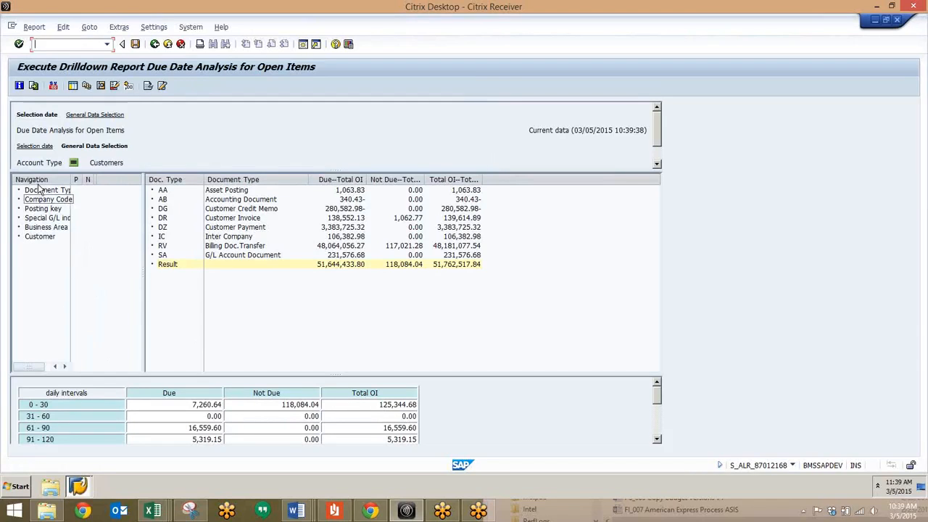
Widen the Navigation column and view the report broken down by Company Code and by Posting key.
left_click_drag(70, 176, 94, 187)
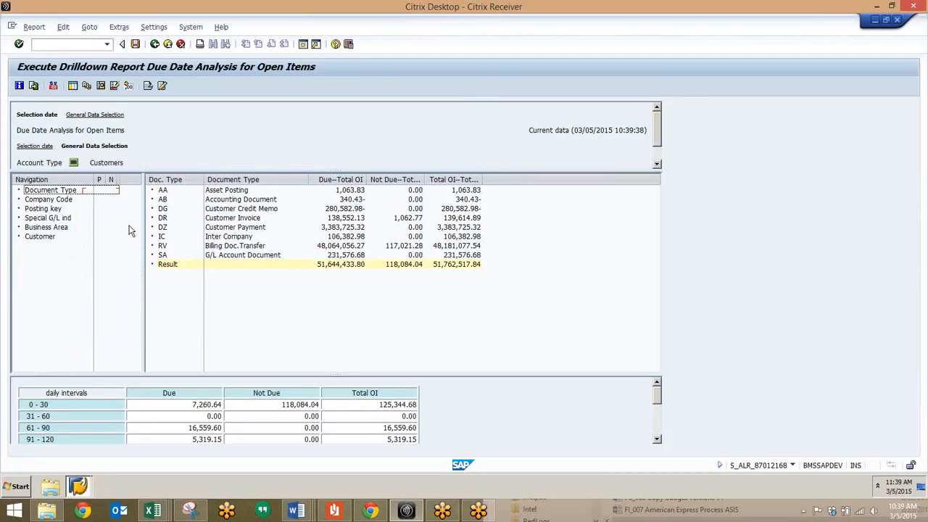
double_click(41, 200)
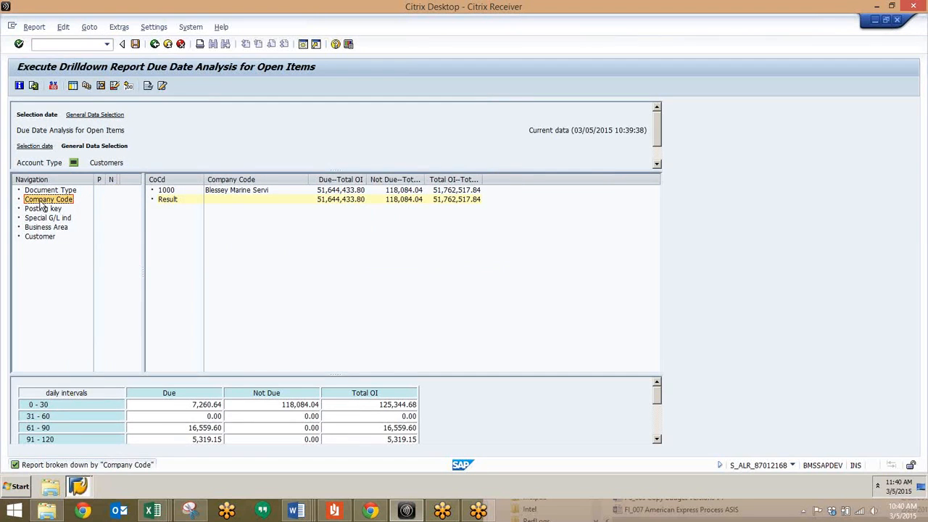
left_click(162, 191)
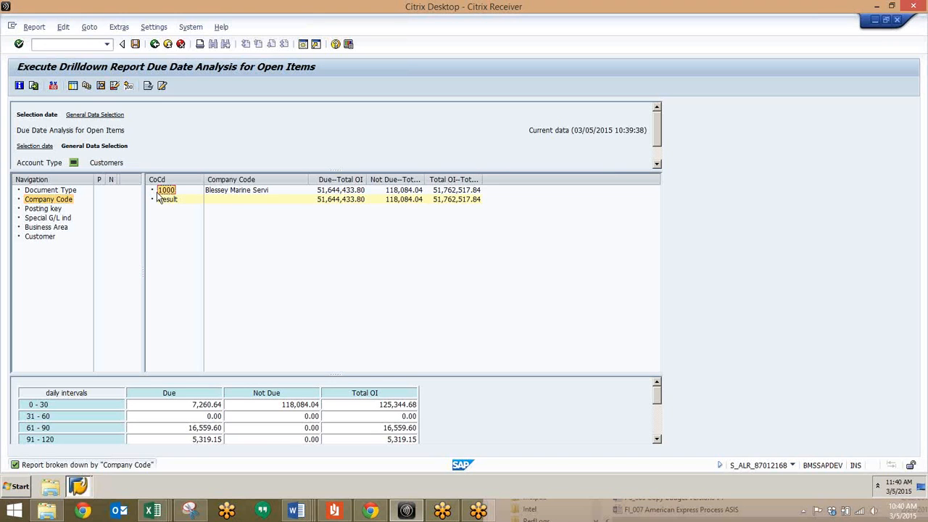
left_click(40, 208)
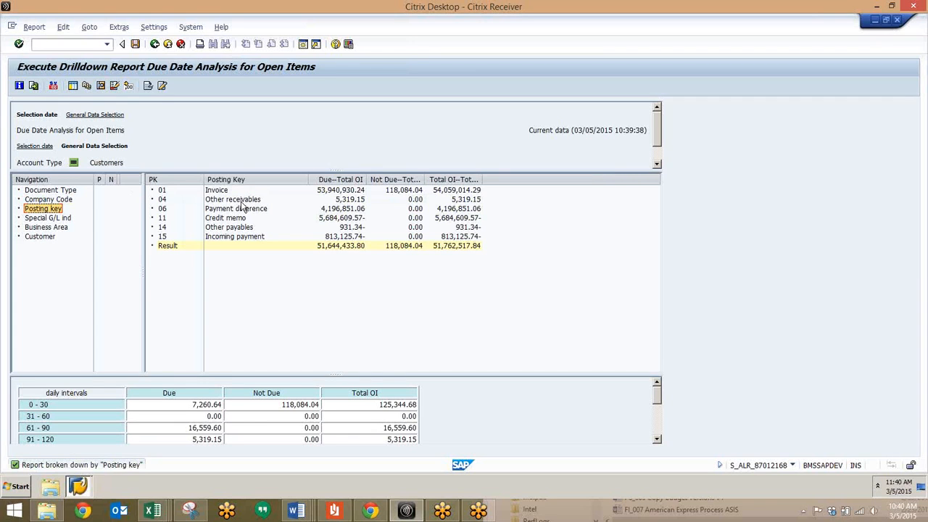
View the due date analysis broken down by Special G/L ind, Business Area and Customer in turn.
left_click(52, 219)
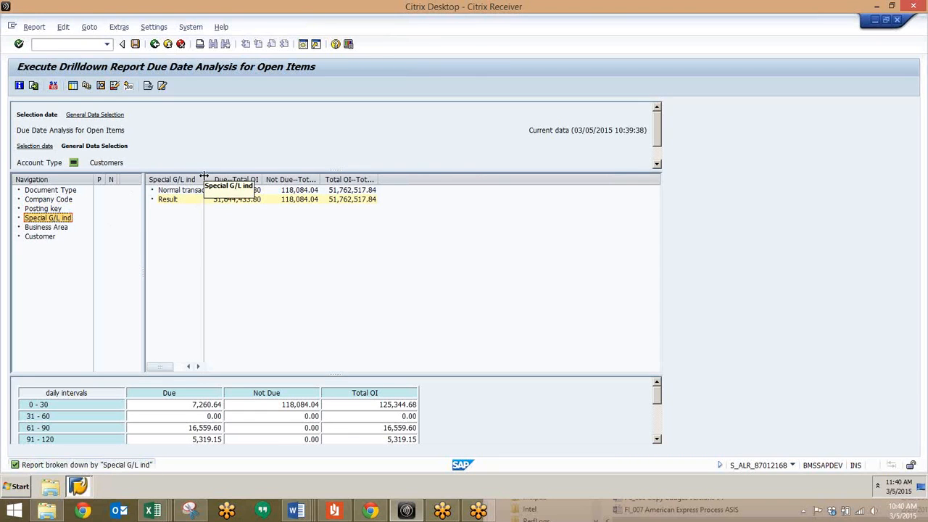
left_click(54, 228)
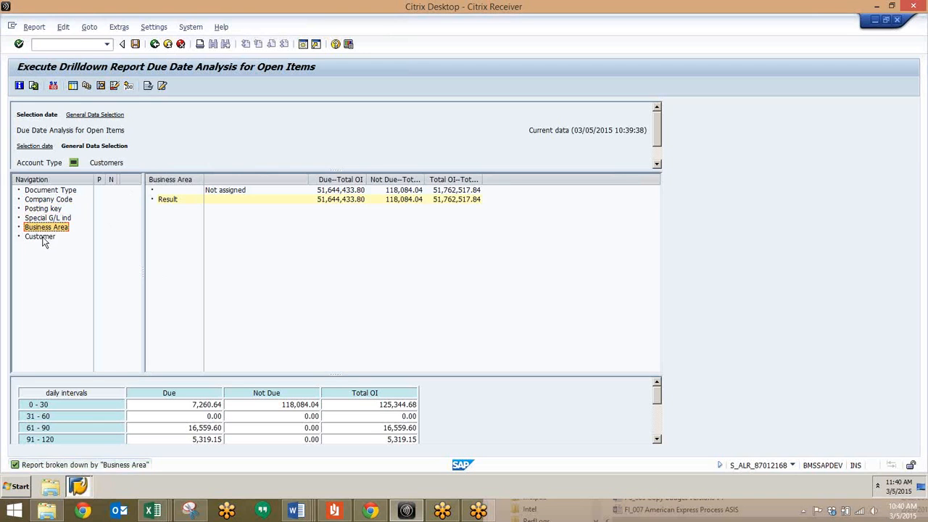
left_click(40, 237)
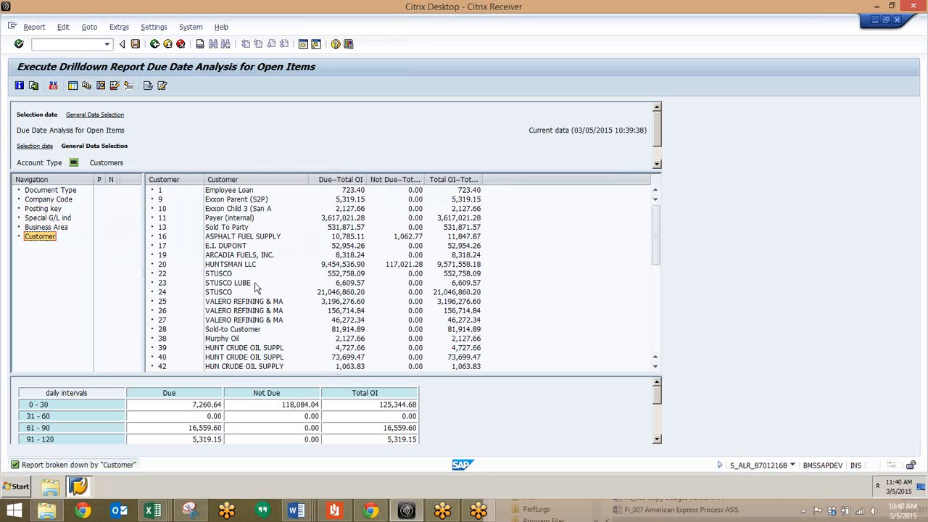
Drill down into customer ASPHALT FUEL SUPPLY, widen the navigation area, and browse to the following customer and back.
left_click(252, 236)
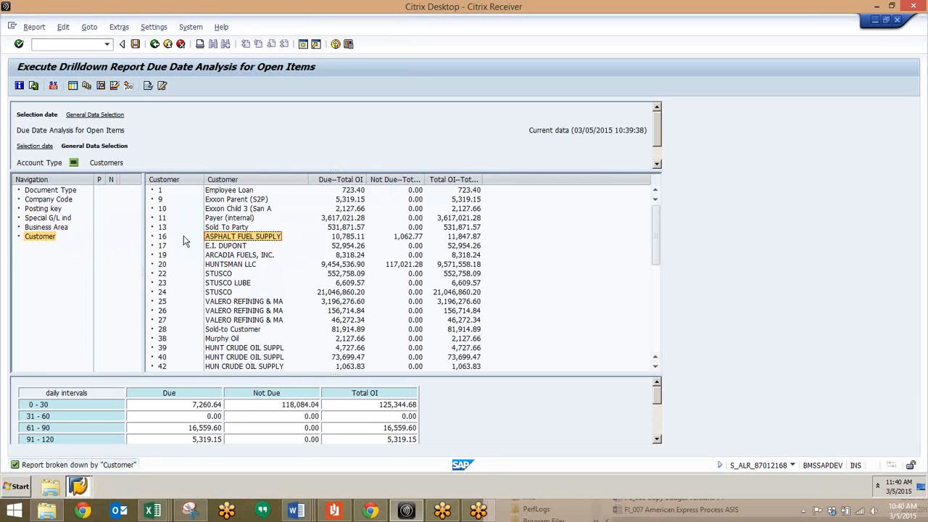
double_click(238, 238)
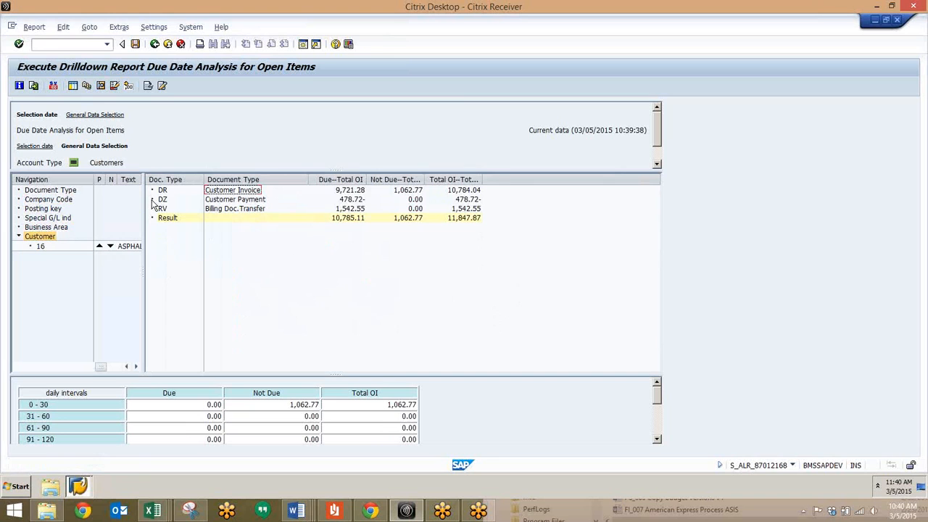
left_click_drag(143, 215, 189, 221)
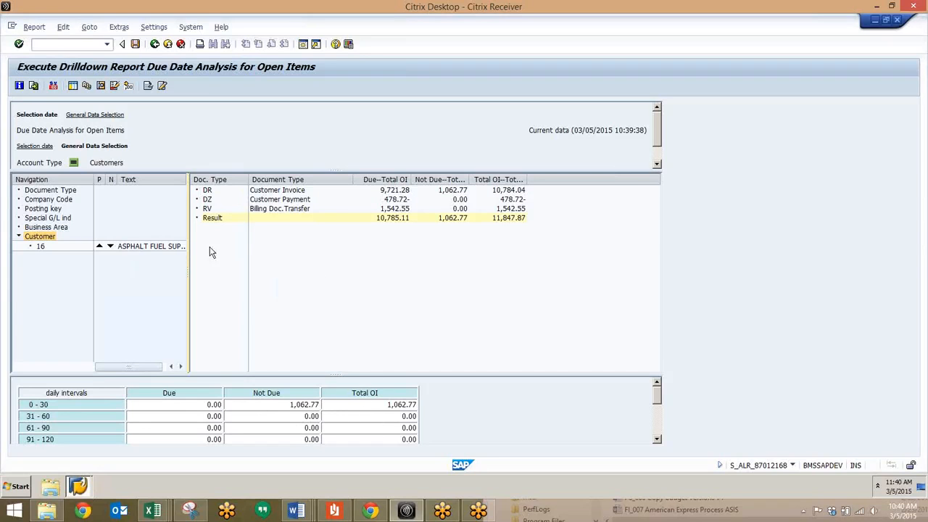
left_click(110, 248)
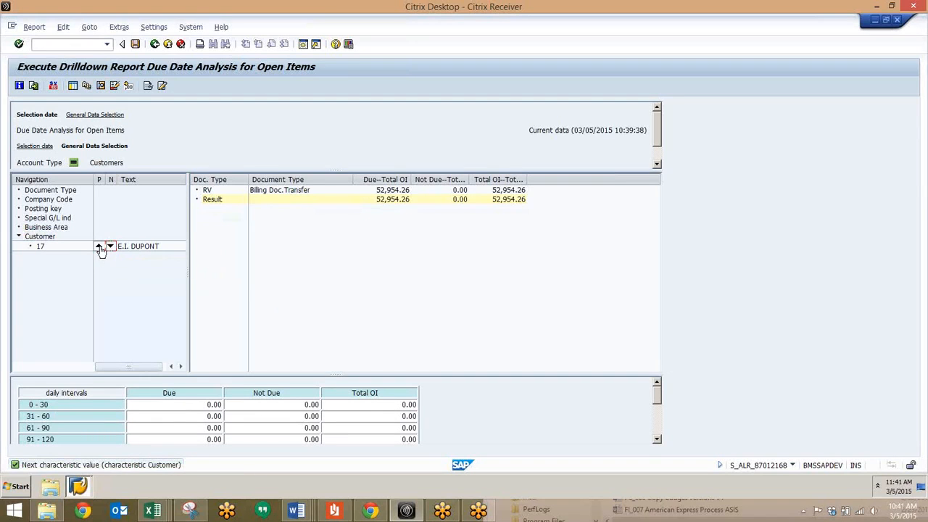
left_click(99, 247)
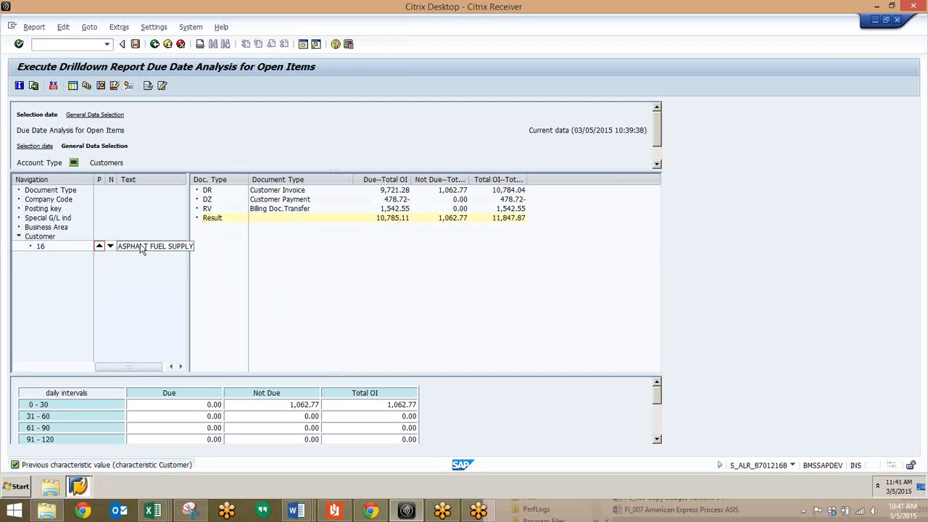
Remove the single-customer drilldown and view the report broken down by Customer and by Document Type.
left_click(139, 238)
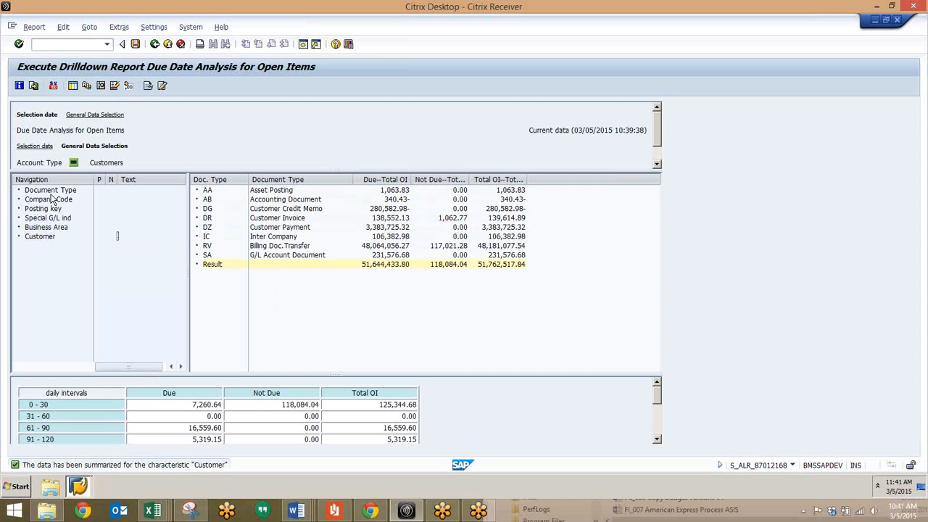
left_click(40, 241)
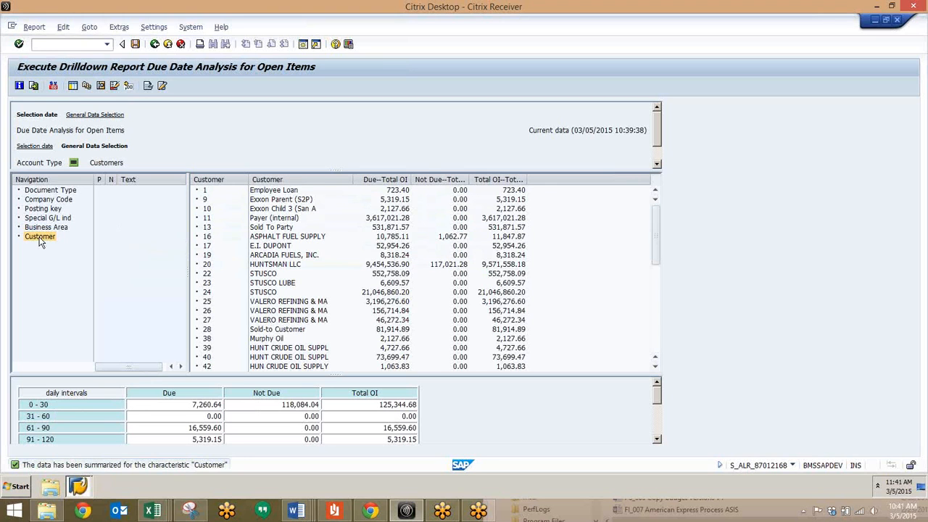
left_click(52, 191)
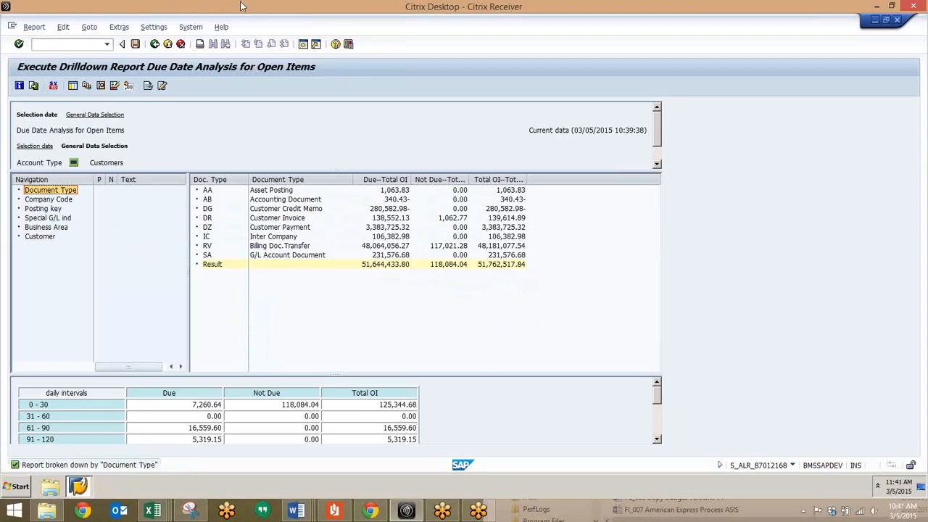
Leave the graphical report without saving its data and rerun the analysis as a Classic drilldown report for company code 1000.
left_click(169, 45)
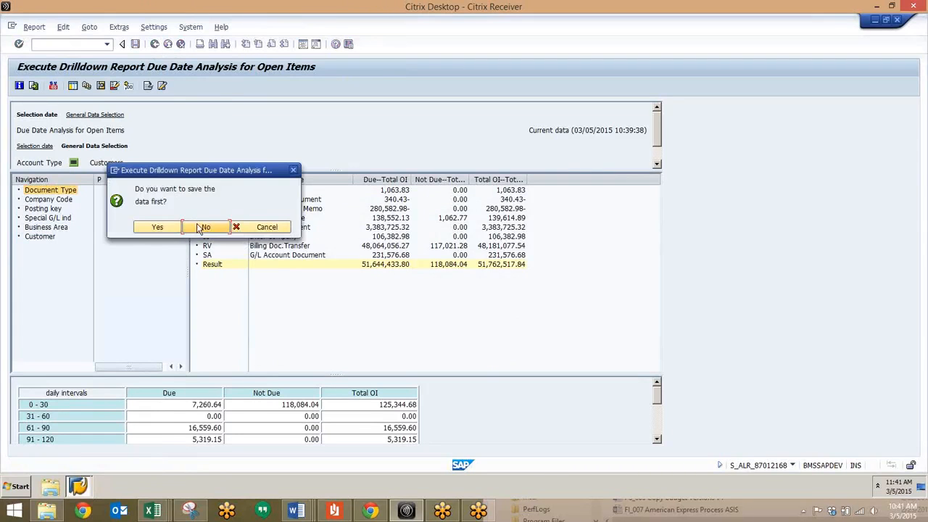
left_click(202, 227)
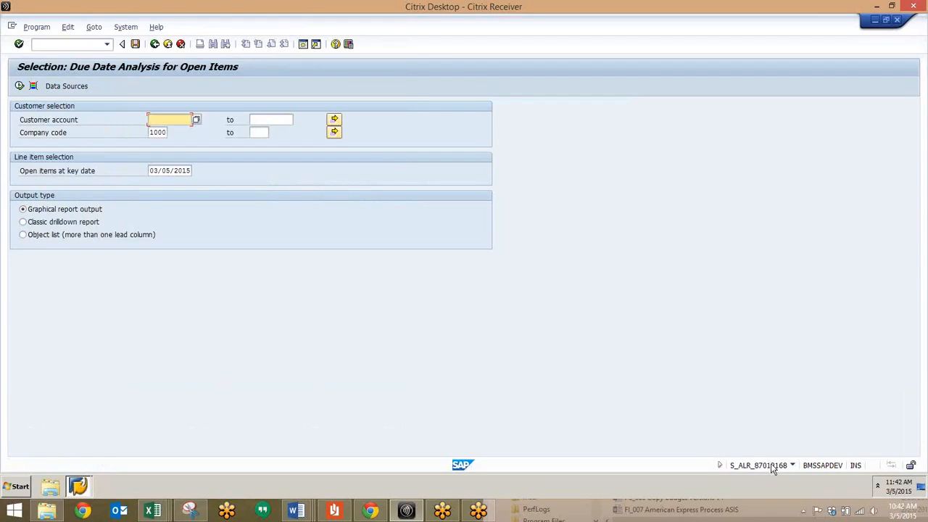
left_click(160, 132)
left_click(165, 170)
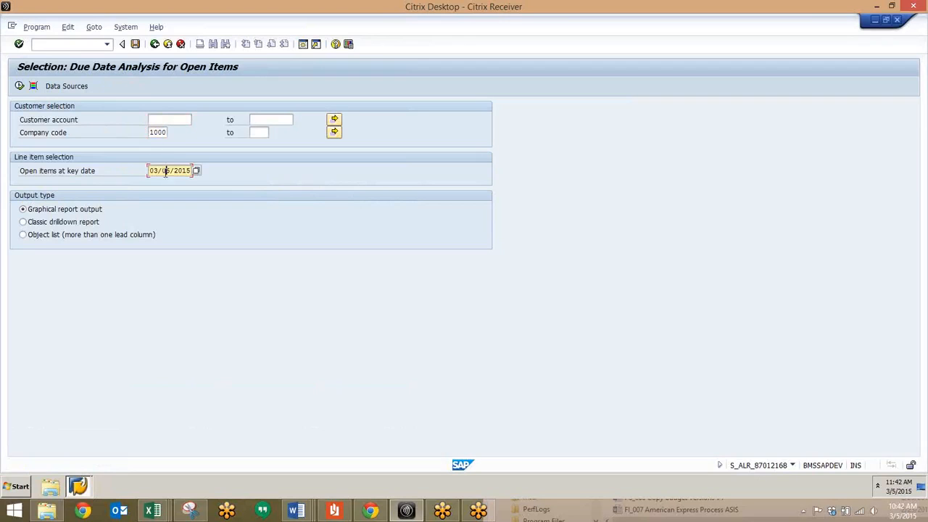
left_click(23, 222)
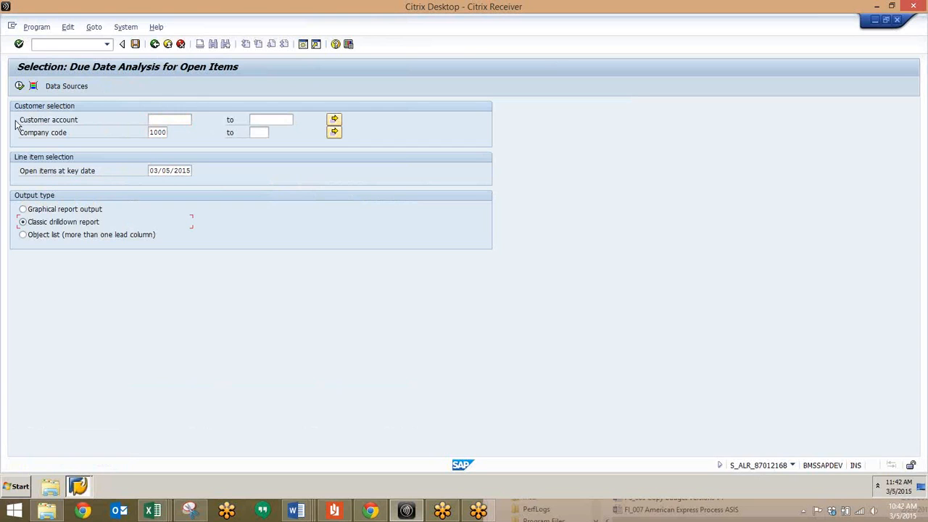
left_click(19, 87)
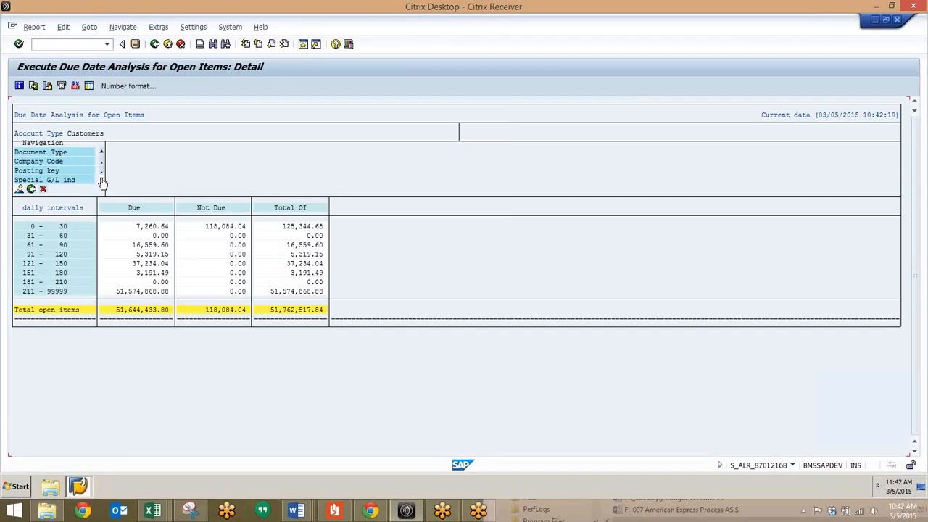
Break the classic report down by Document Type, browse from AA to DG and back, and view the list of available document types.
double_click(49, 154)
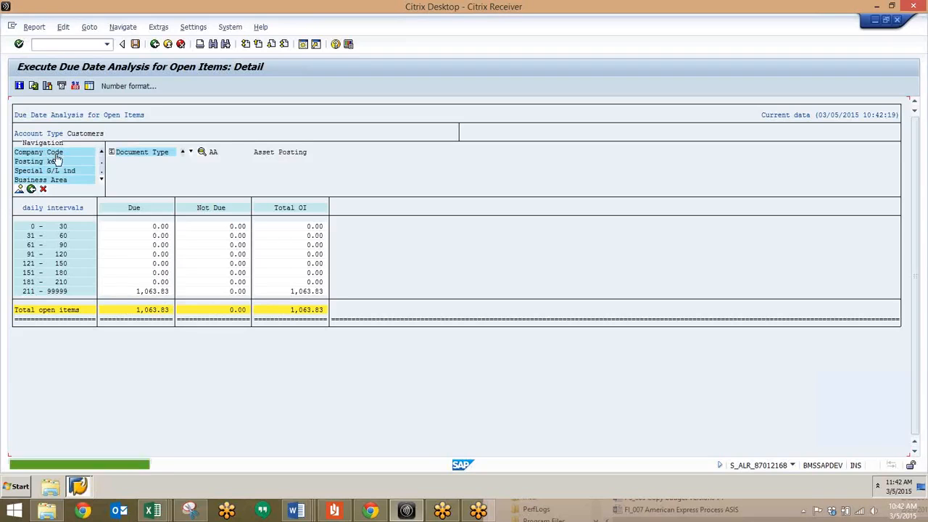
left_click(191, 153)
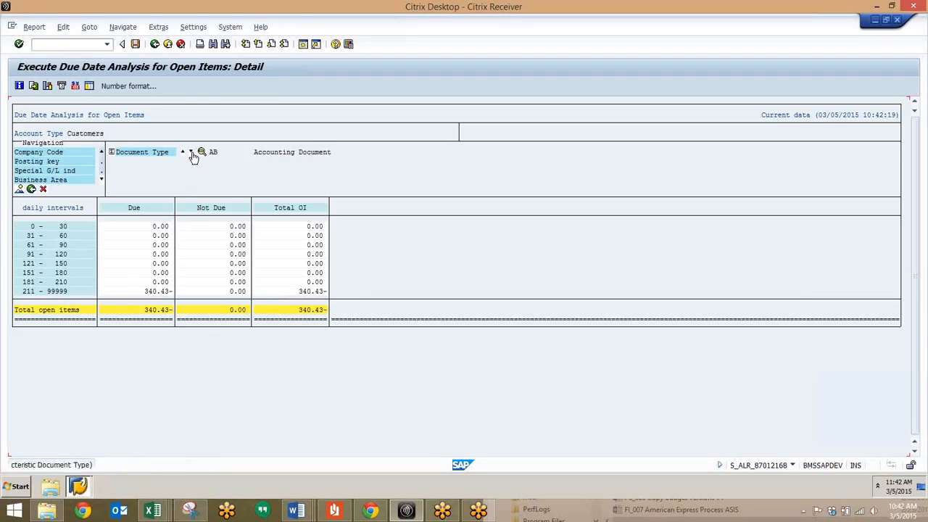
left_click(191, 153)
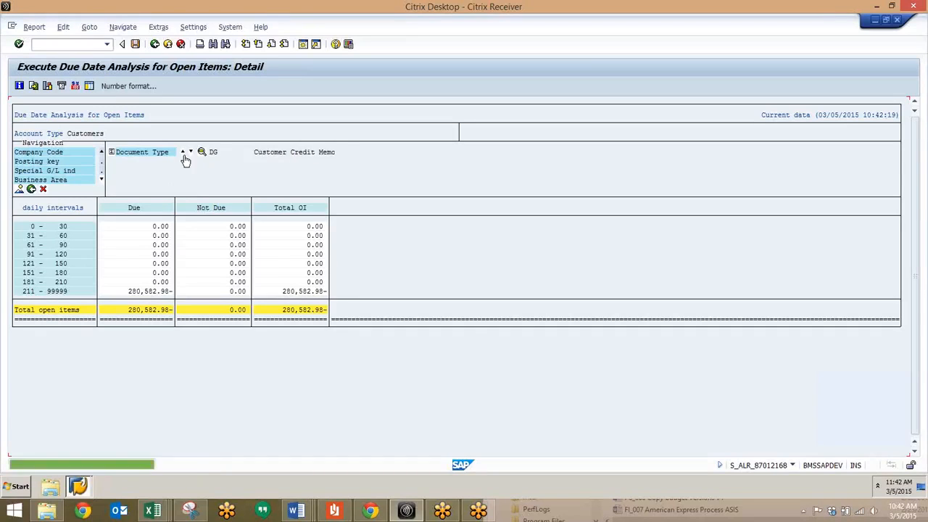
left_click(184, 156)
left_click(184, 155)
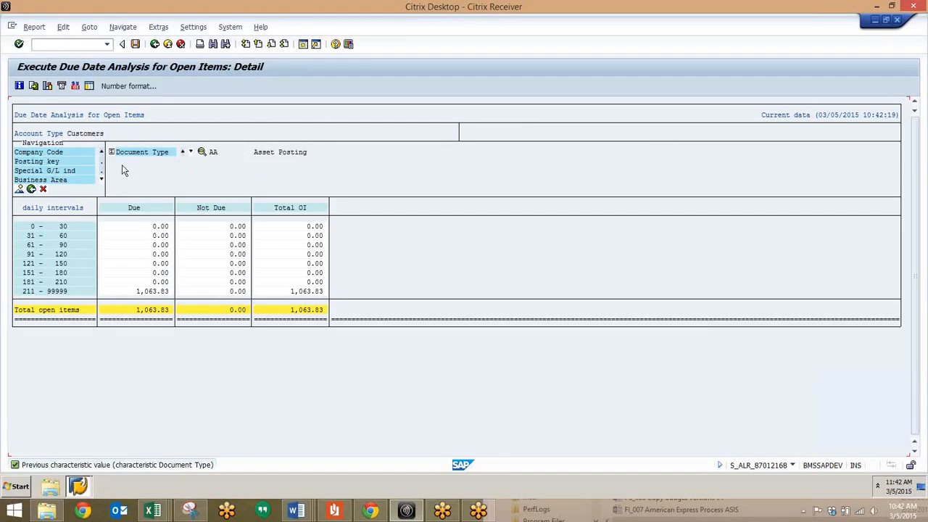
left_click(202, 153)
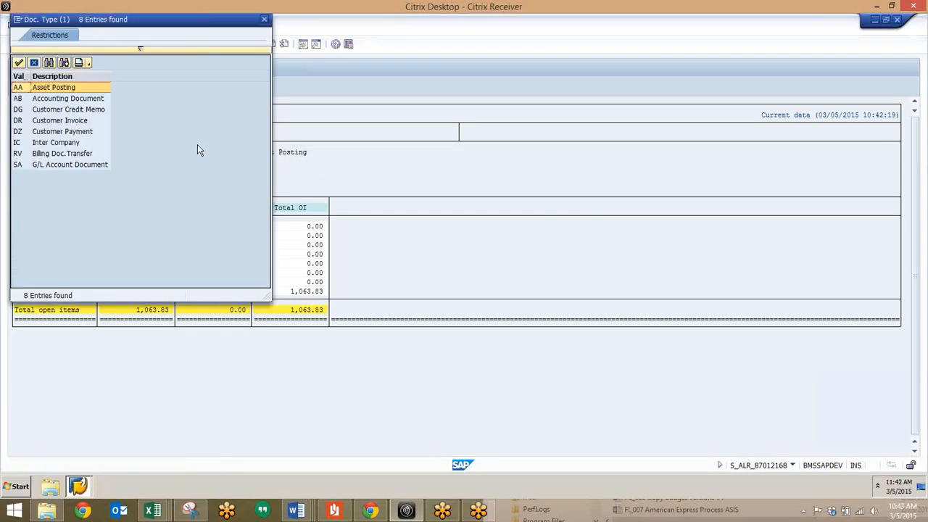
left_click(264, 20)
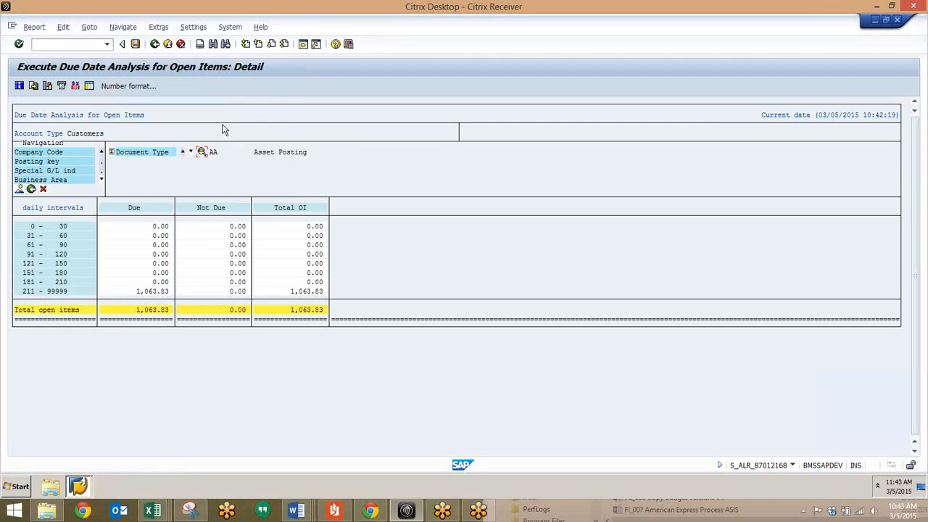
Replace the Document Type breakdown with Customer and browse forward through the customers to the first STUSCO entry.
left_click(111, 153)
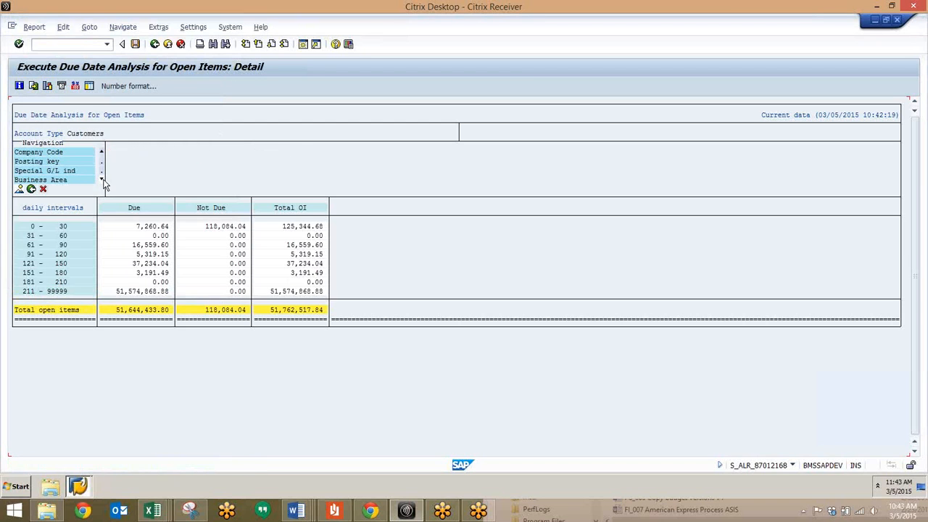
left_click(44, 163)
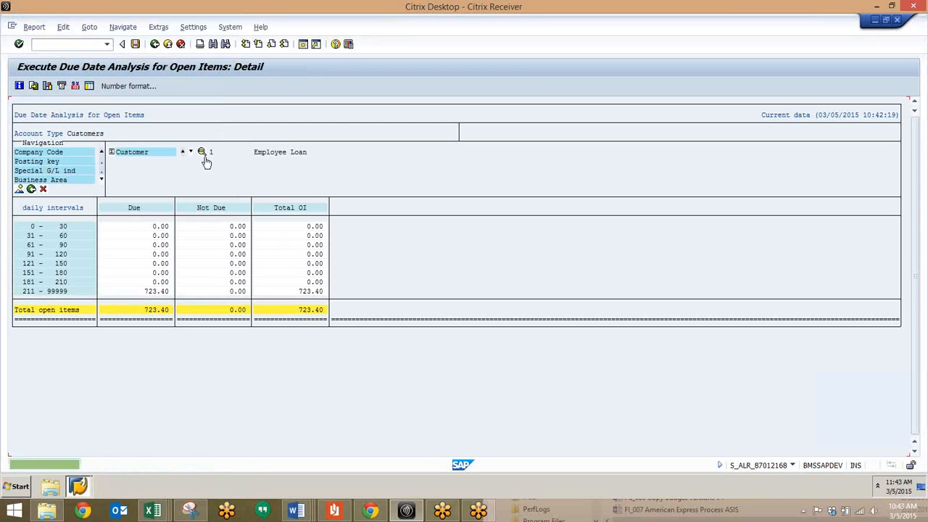
left_click(190, 153)
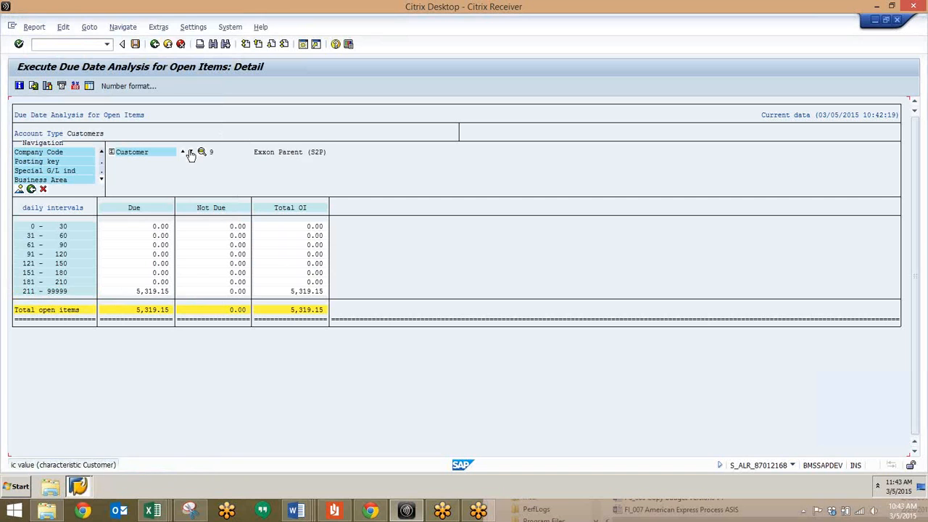
left_click(190, 153)
left_click(190, 153)
left_click(190, 153)
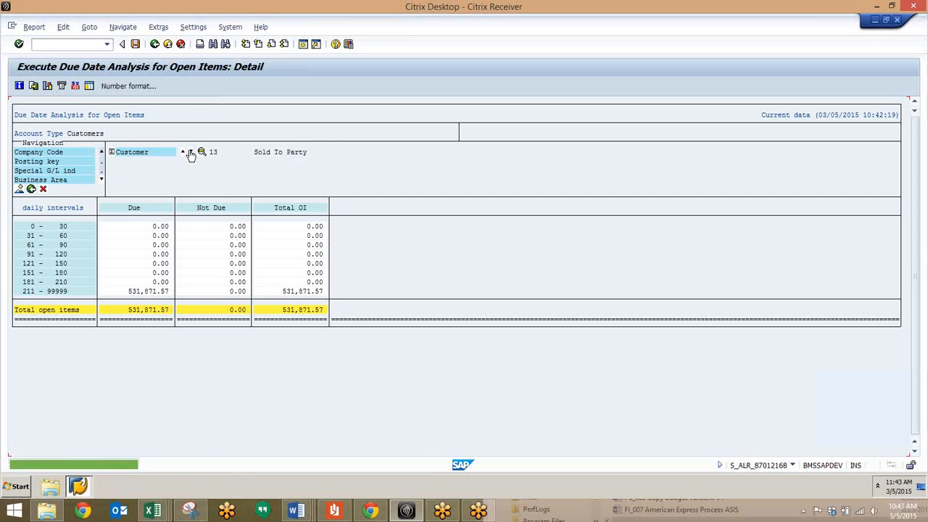
left_click(190, 153)
left_click(190, 152)
left_click(190, 153)
left_click(190, 153)
left_click(190, 153)
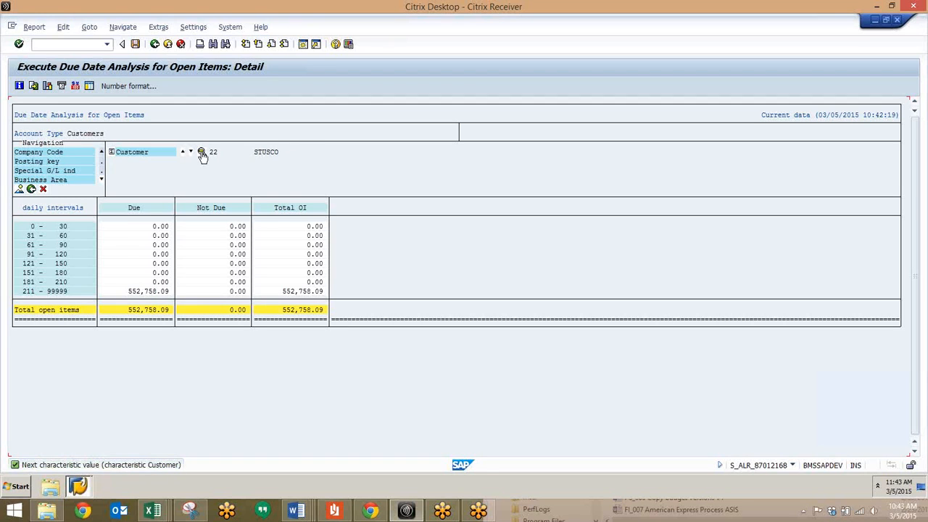
Look through the list of available customers for the Customer breakdown and close it without choosing one.
left_click(201, 152)
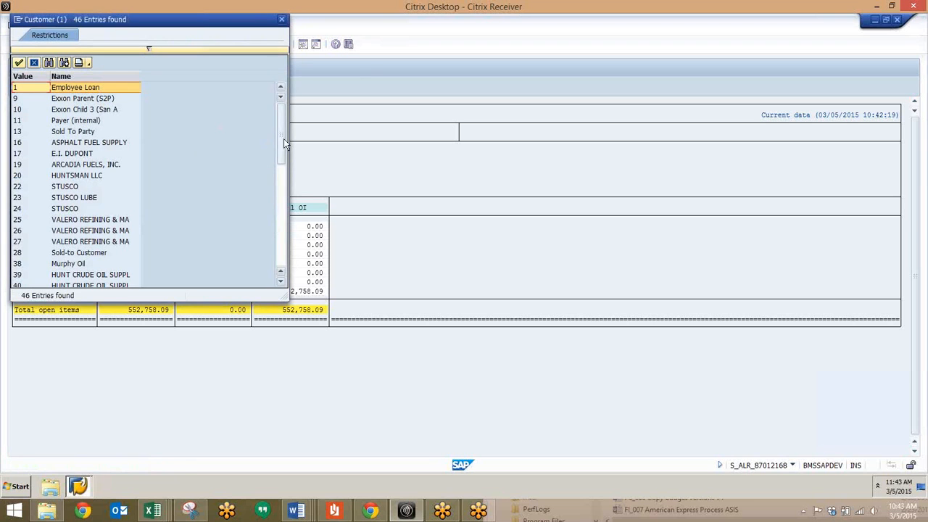
left_click_drag(283, 139, 287, 205)
scroll(222, 220, "down", 9)
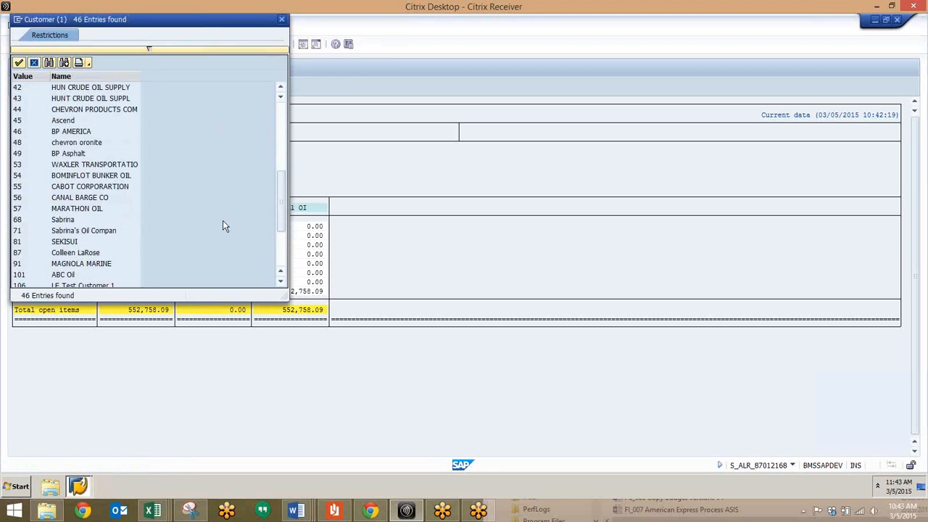
scroll(222, 220, "up", 7)
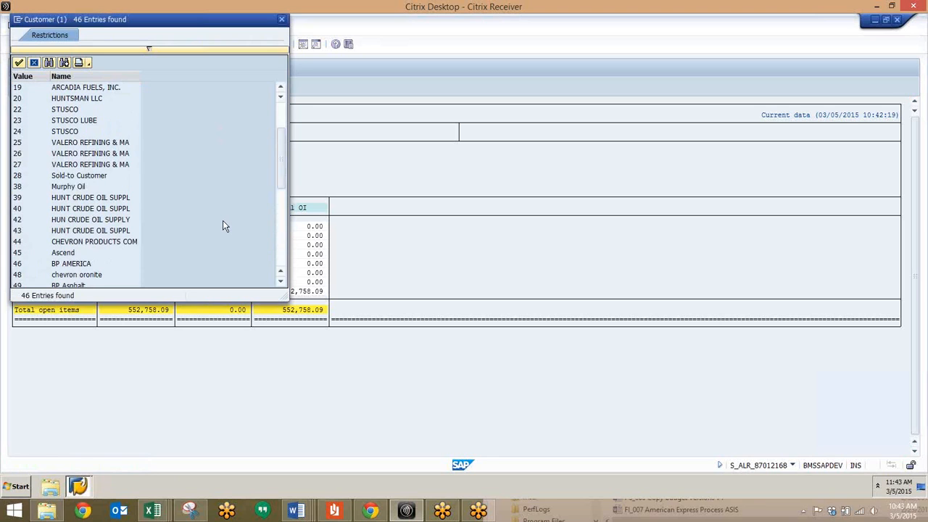
left_click(283, 23)
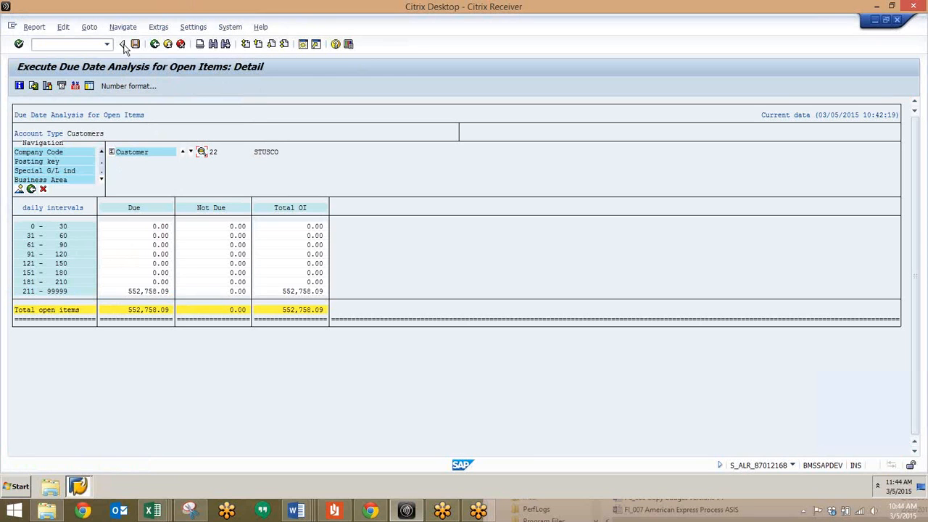
Back out of the customer drilldown and leave the classic report without saving its data.
left_click(157, 46)
left_click(156, 46)
left_click(156, 45)
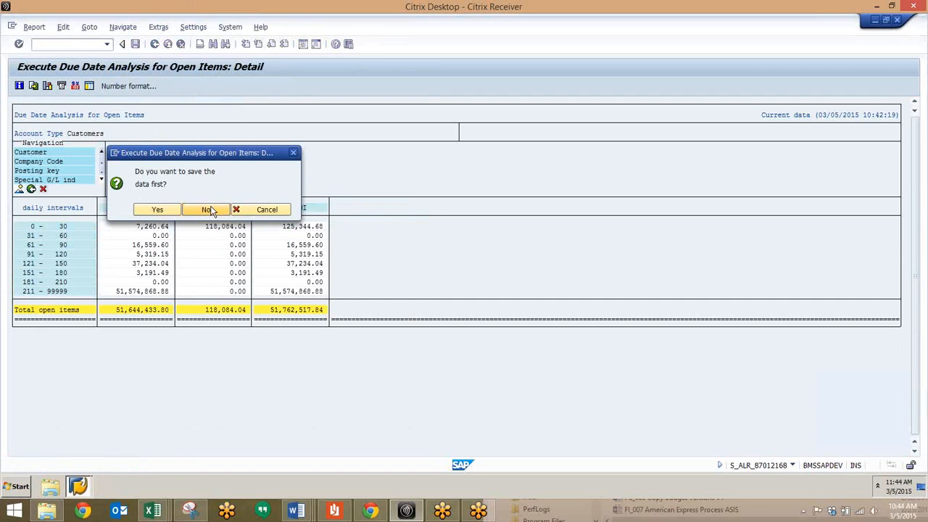
left_click(205, 210)
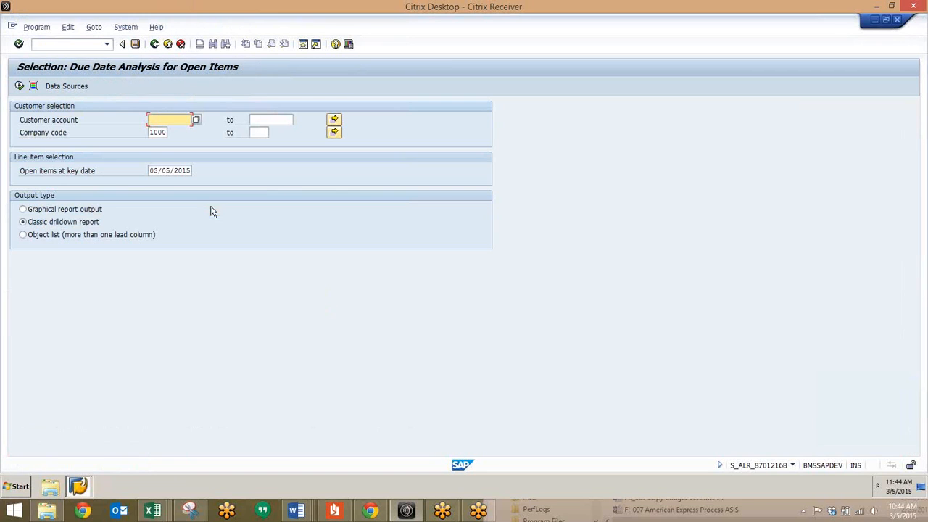
Run the due date analysis with output type Object list (more than one lead column) and select the Customer column.
left_click(23, 235)
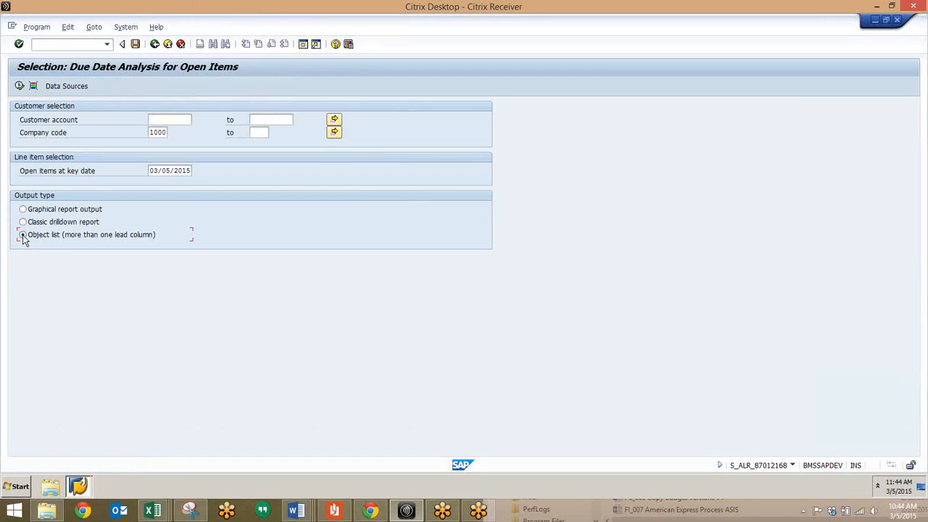
left_click(19, 86)
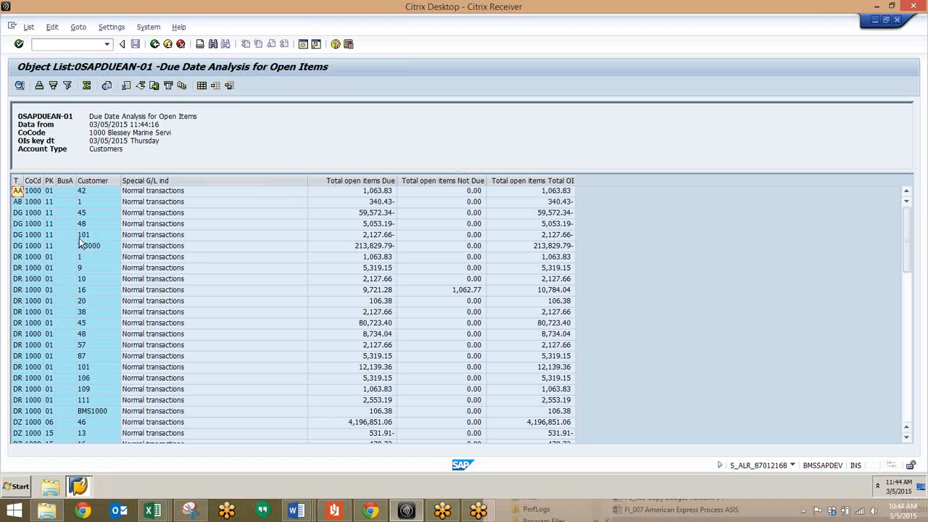
left_click(102, 180)
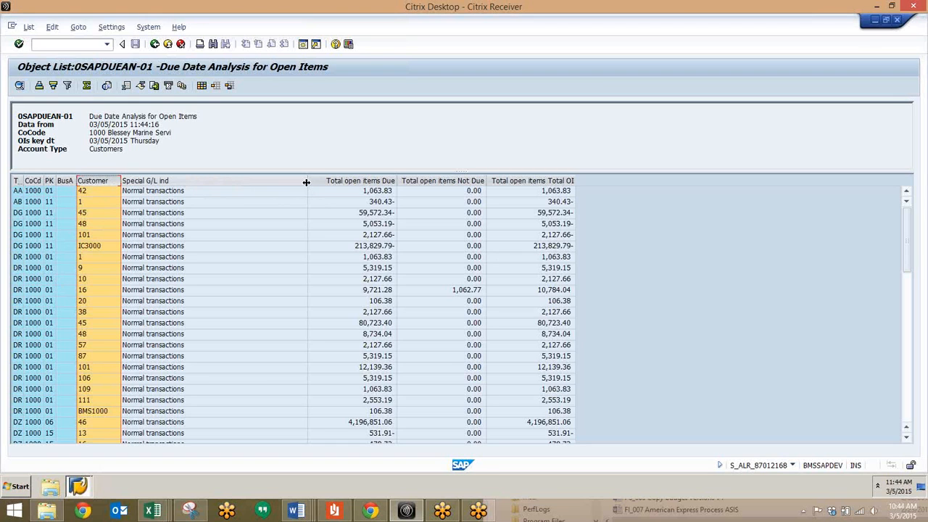
Move the Customer column behind the Special G/L ind column in the object list.
left_click_drag(93, 181, 328, 184)
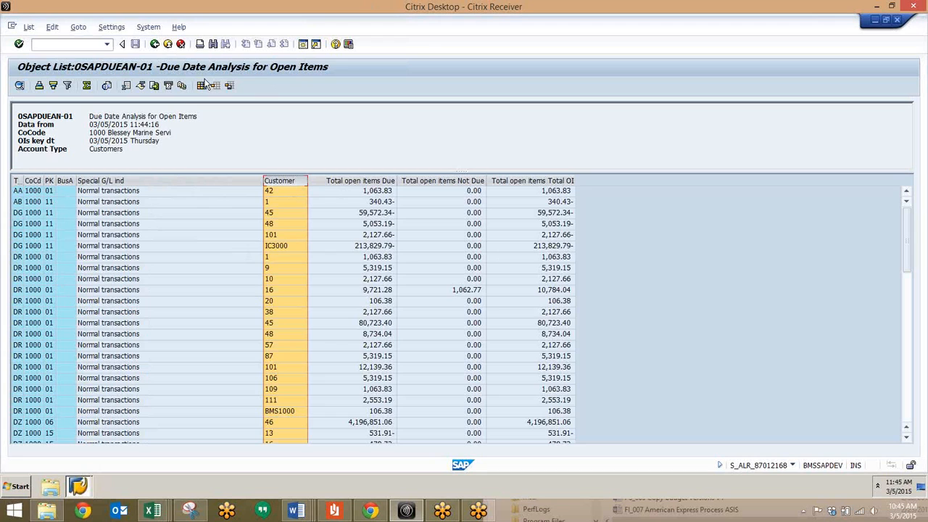
Leave the object list and open the Customer Line Item Display with transaction FBL5N.
left_click(52, 43)
type("/n")
type("fbl5n")
key("Return")
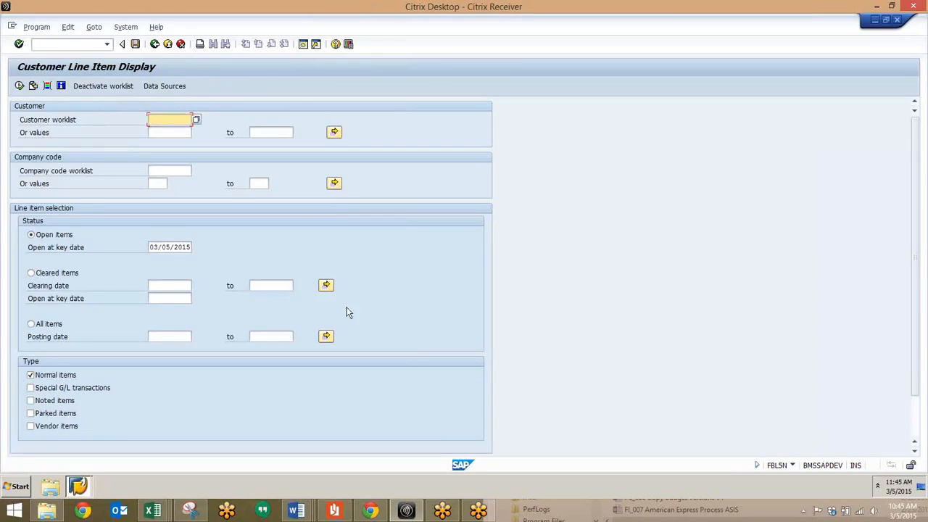
Select company code 1000 and enter the customer number range for the line item display.
left_click(170, 133)
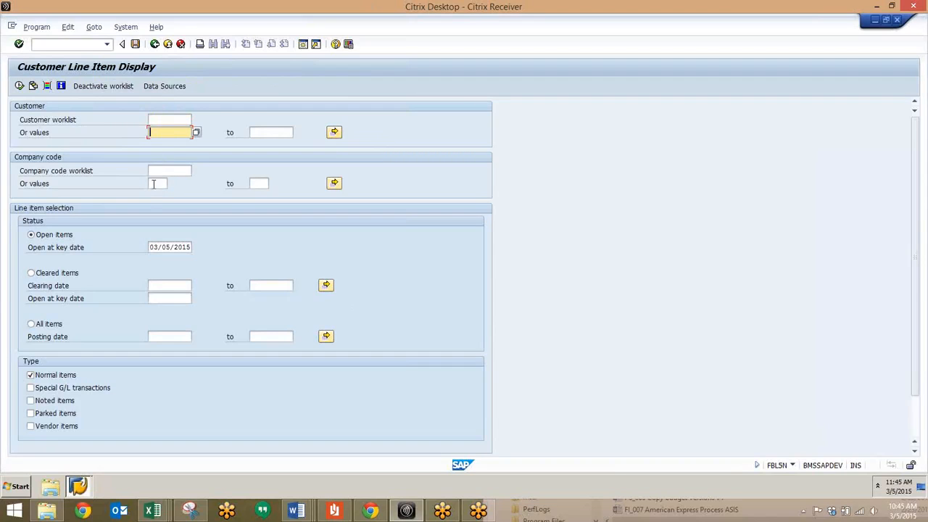
left_click(156, 183)
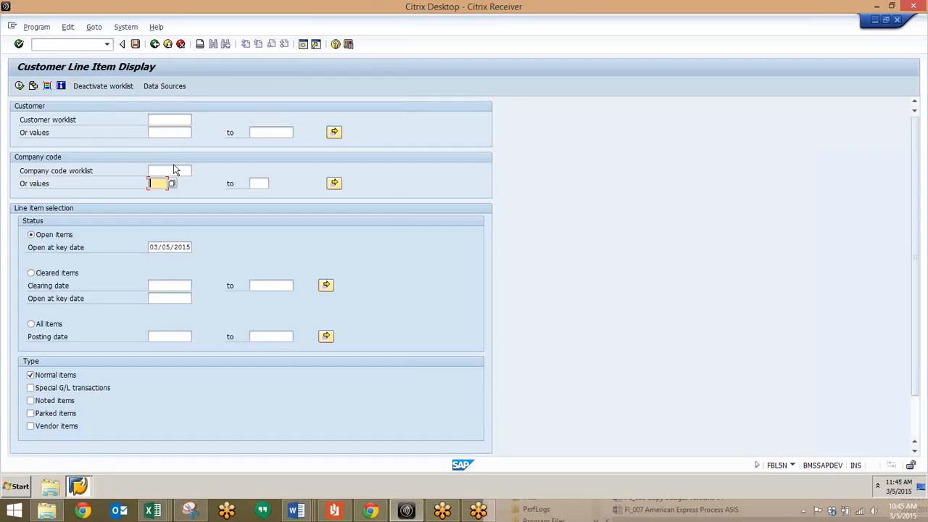
type("1000")
left_click(173, 136)
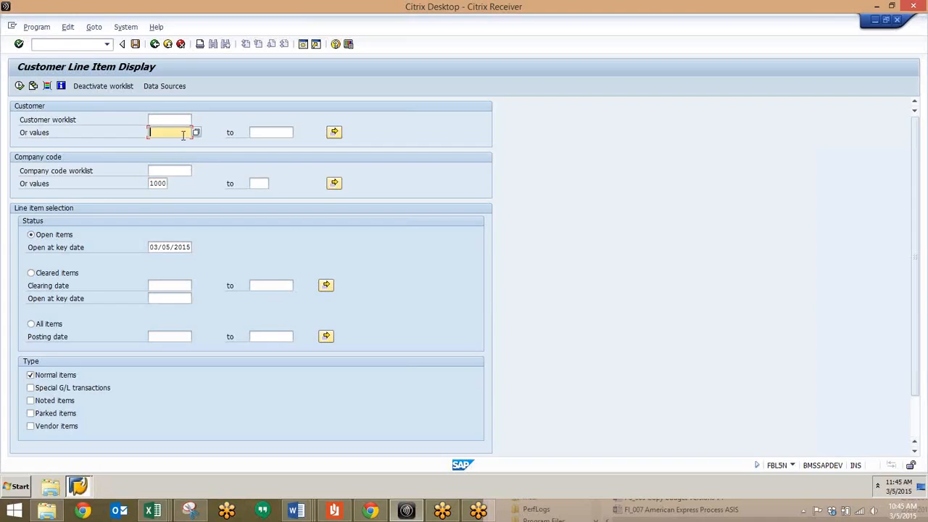
type("16")
left_click(276, 132)
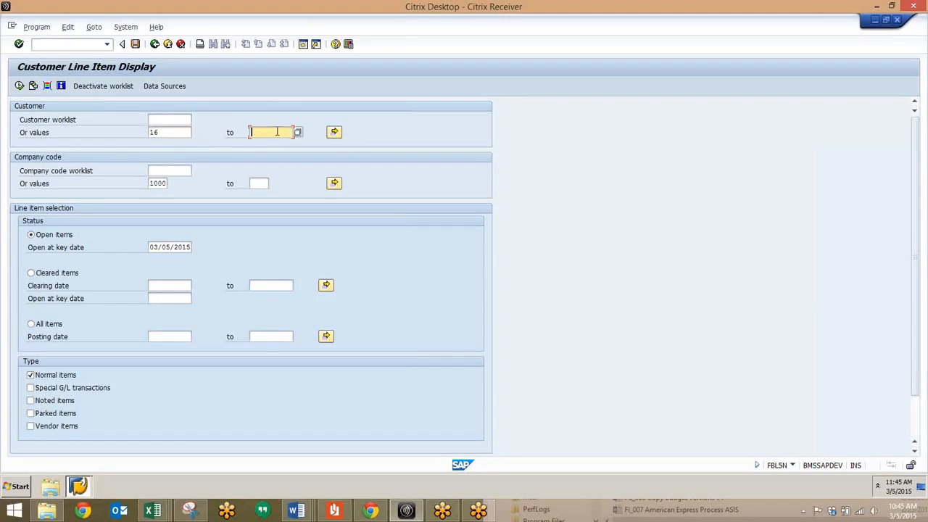
type("20")
Look through the available list output layouts and close the selection without choosing a different one.
scroll(51, 376, "down", 1)
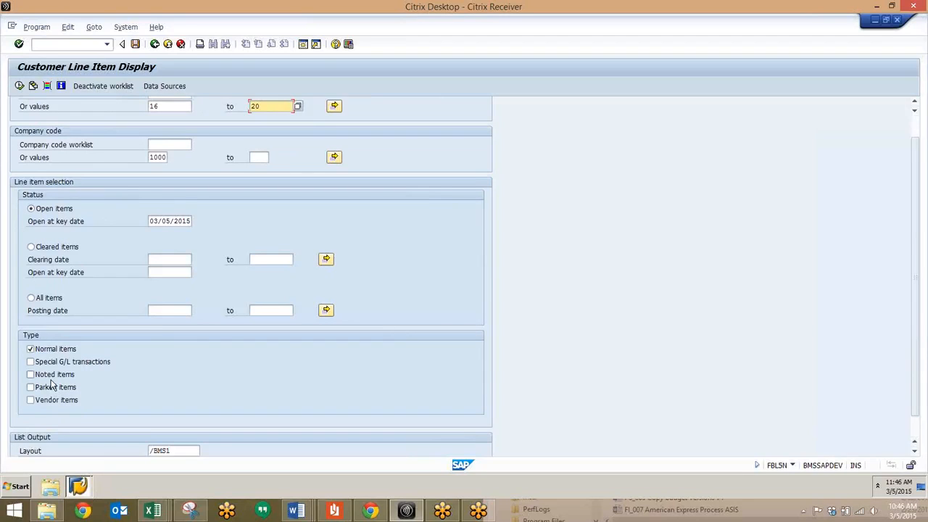
scroll(111, 353, "down", 1)
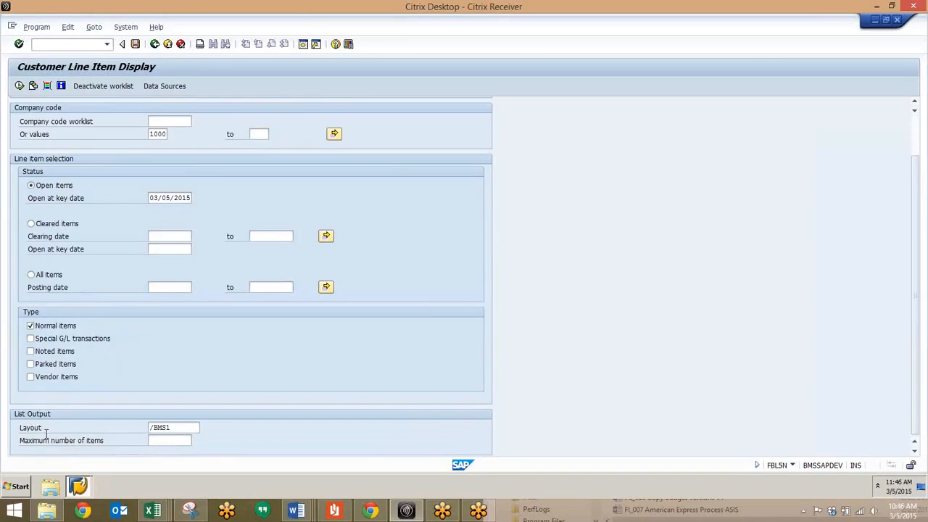
left_click(184, 427)
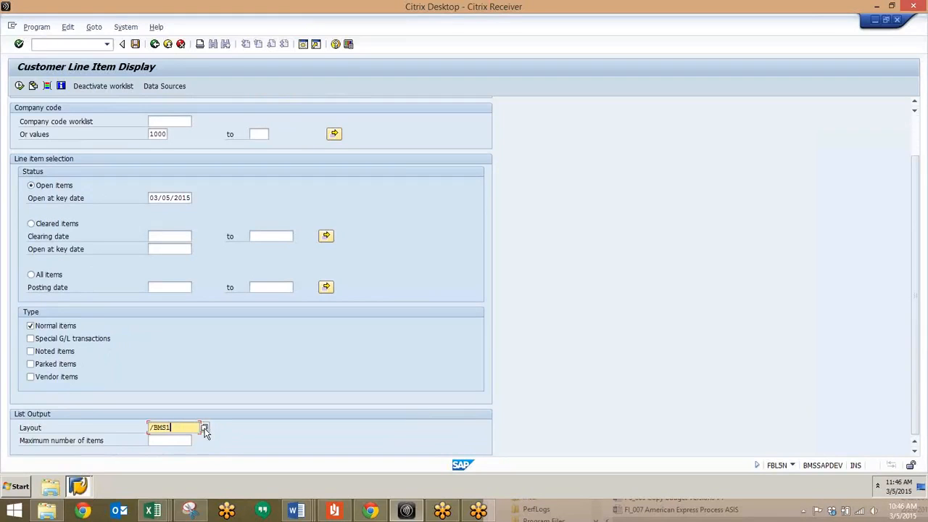
left_click(204, 429)
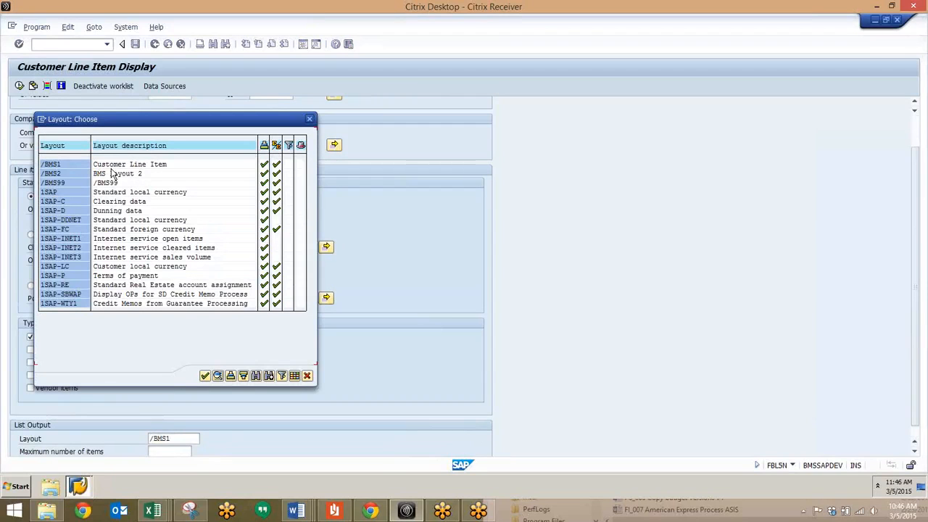
left_click(111, 164)
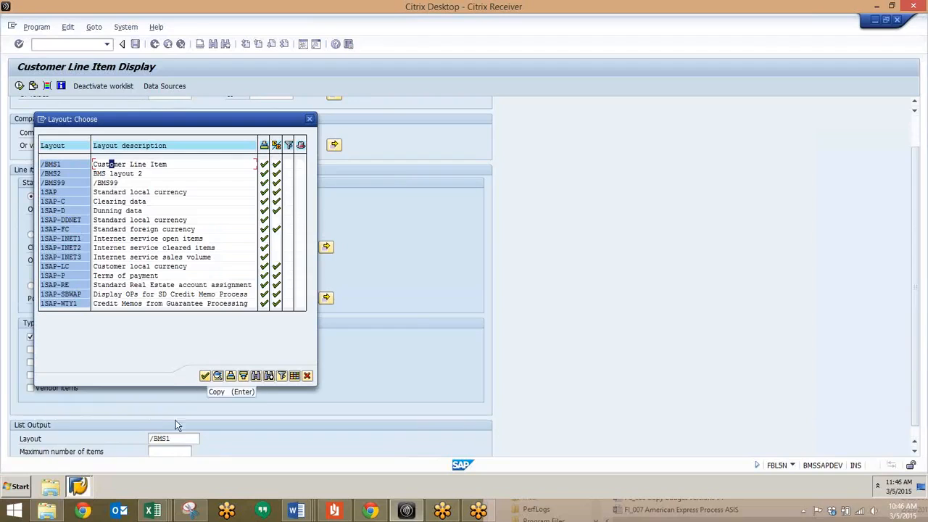
left_click(310, 121)
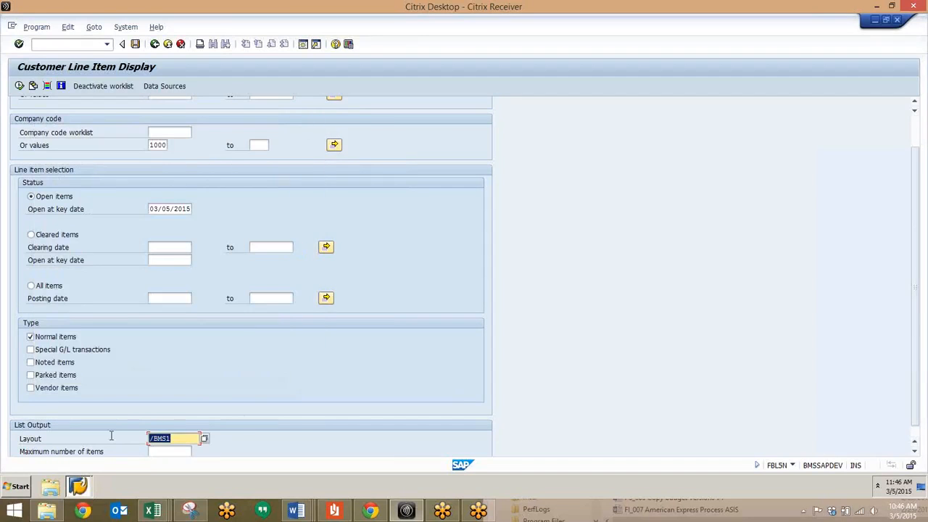
Run the customer line item display for open items with layout /BMS1.
scroll(124, 437, "down", 1)
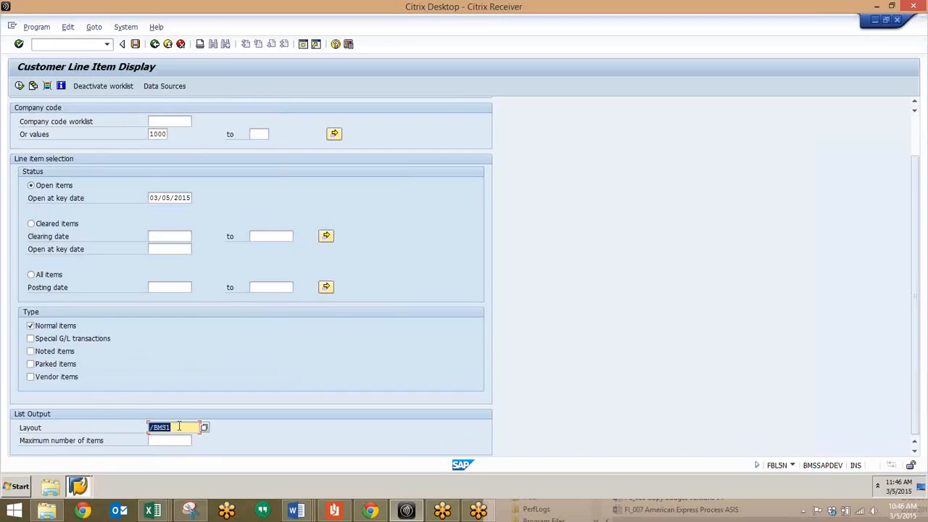
scroll(174, 417, "up", 4)
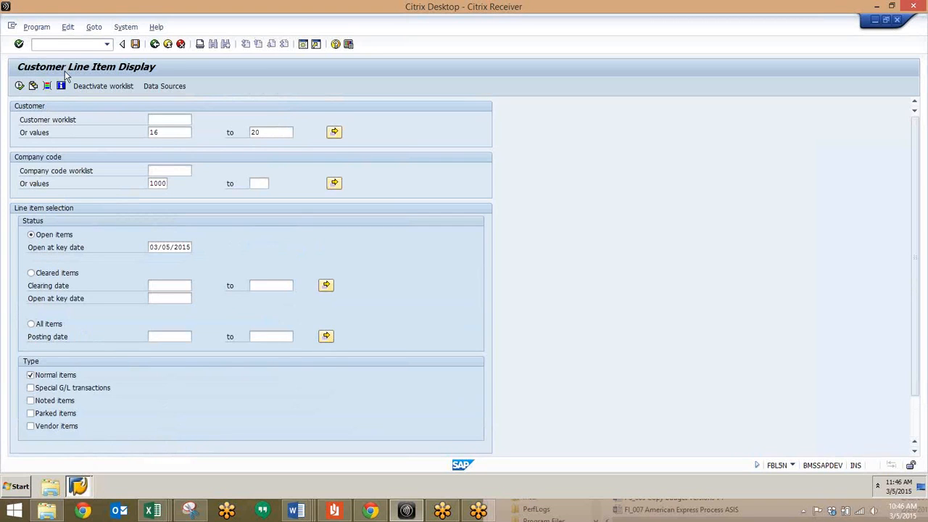
left_click(20, 87)
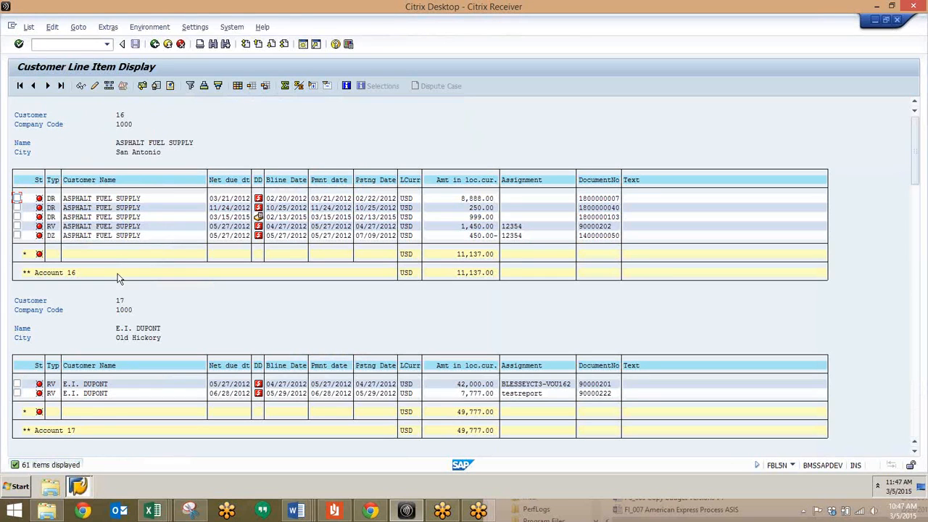
Look through the open items and account totals of every listed customer down to the grand total, and return to the start.
scroll(123, 303, "down", 3)
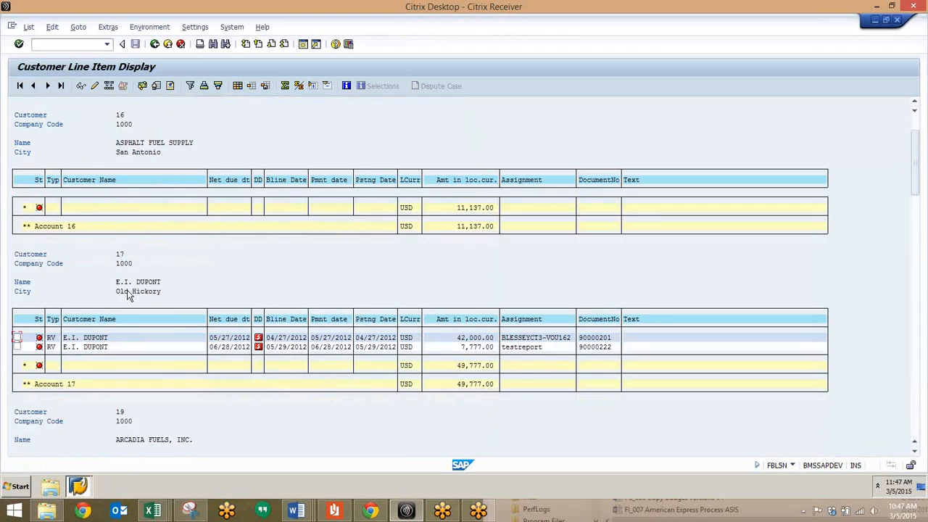
scroll(127, 295, "down", 5)
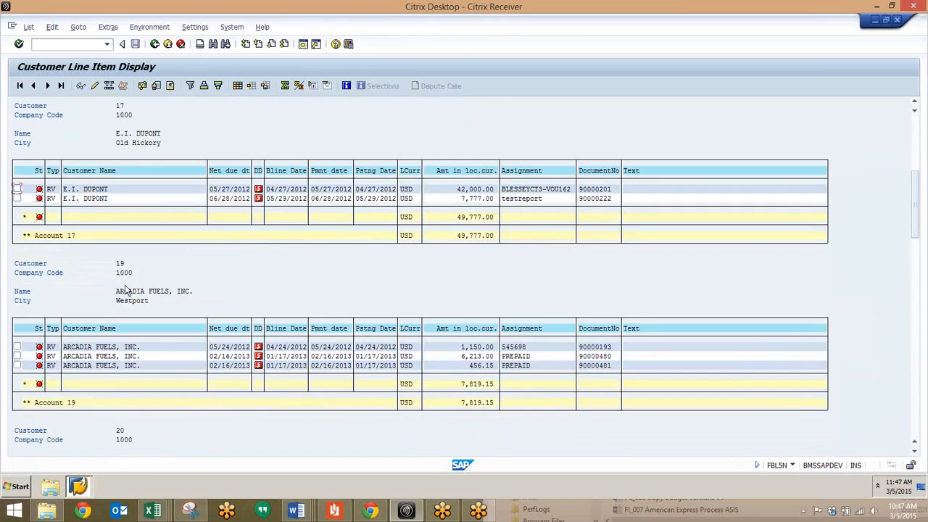
scroll(130, 308, "down", 2)
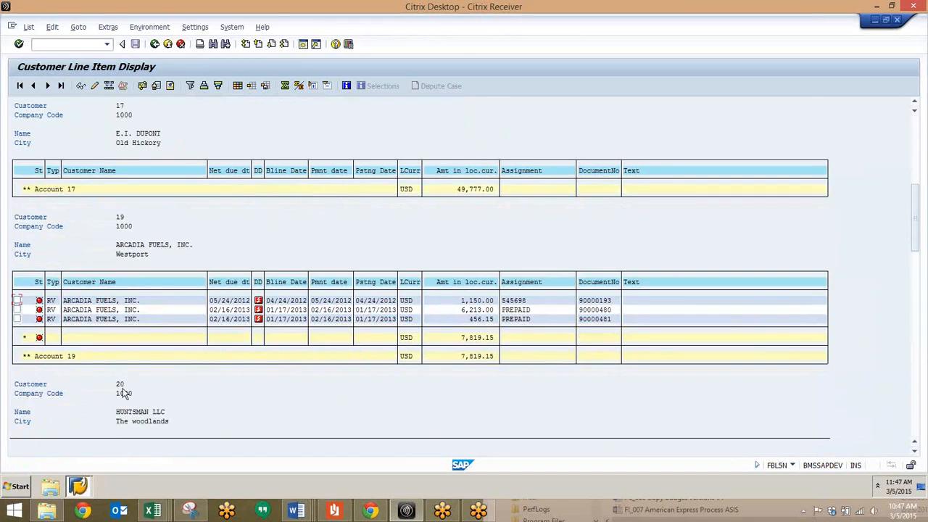
scroll(122, 392, "down", 4)
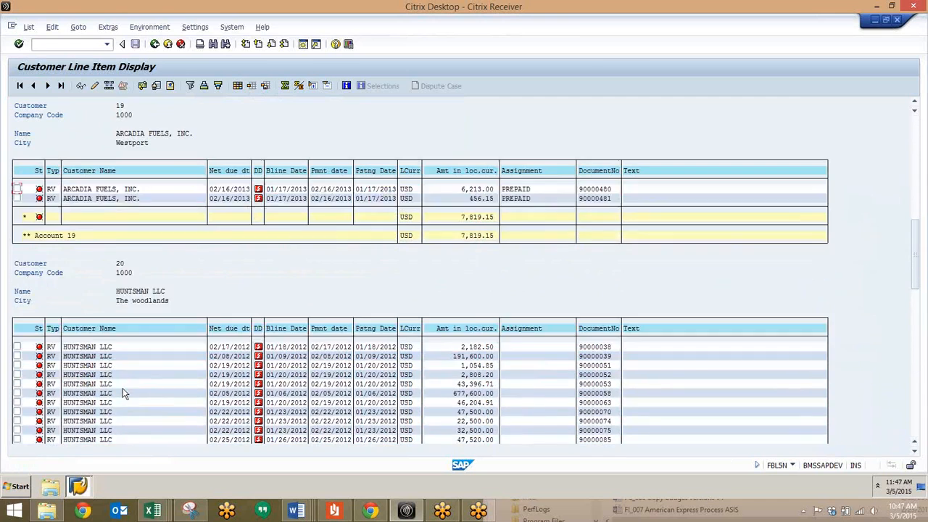
scroll(123, 392, "down", 5)
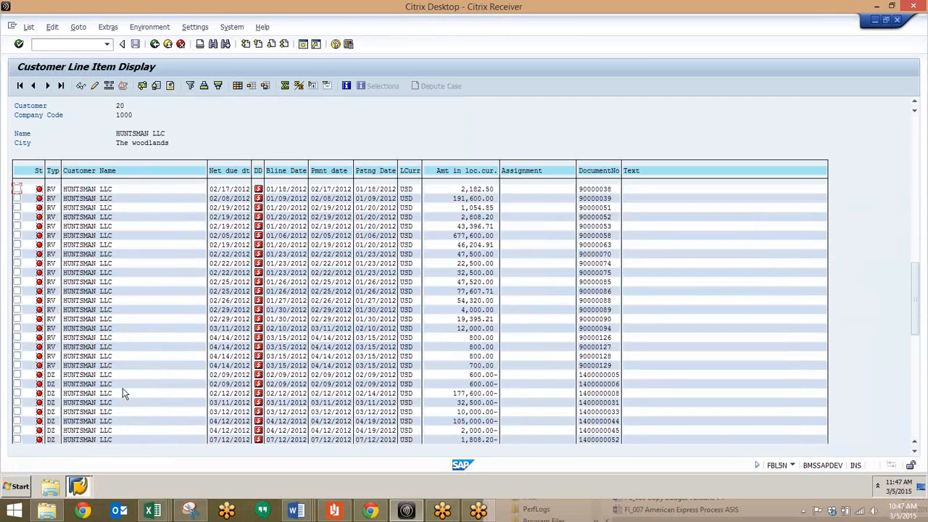
scroll(903, 315, "down", 2)
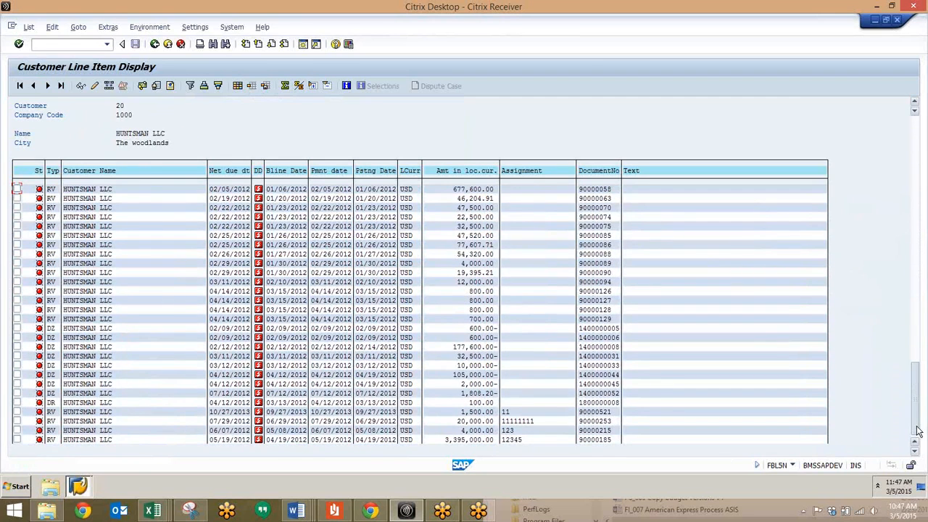
scroll(917, 432, "down", 5)
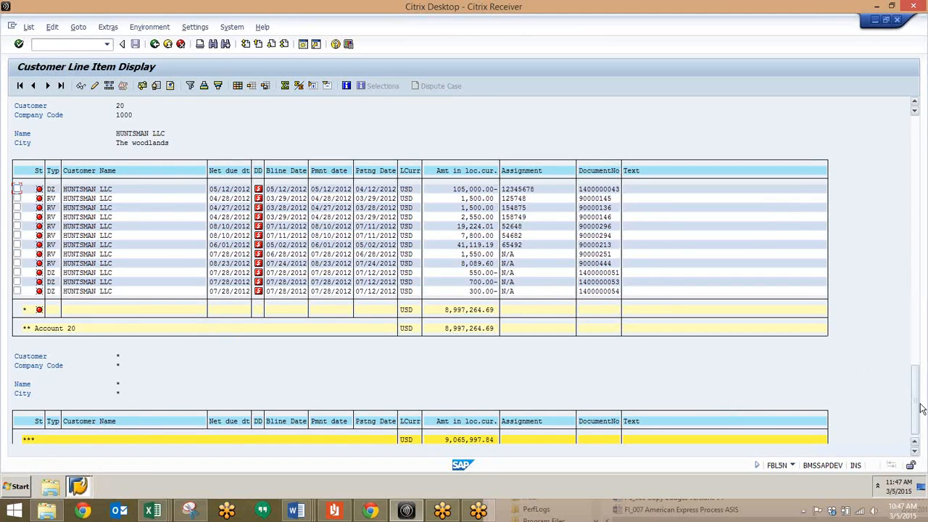
left_click_drag(920, 408, 904, 121)
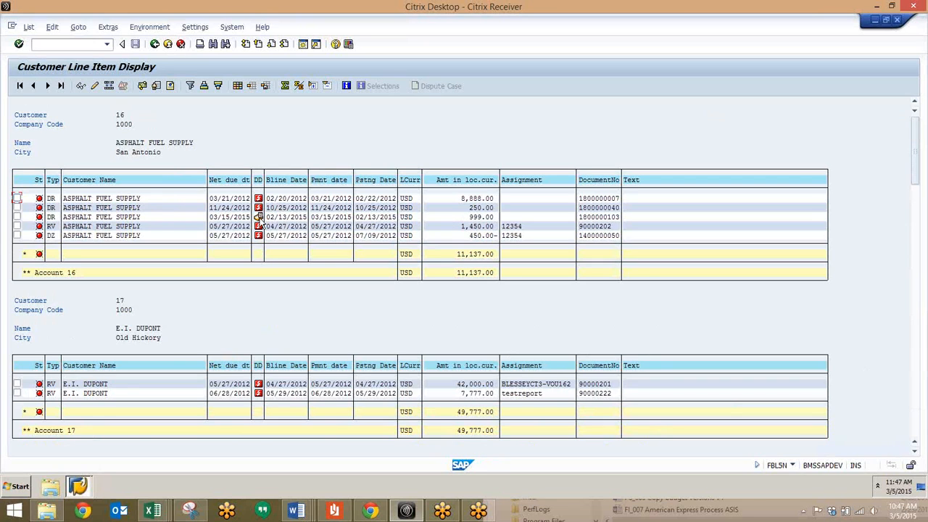
View the document details of the 999.00 USD DR item for ASPHALT FUEL SUPPLY and return to the list.
left_click(113, 217)
double_click(142, 219)
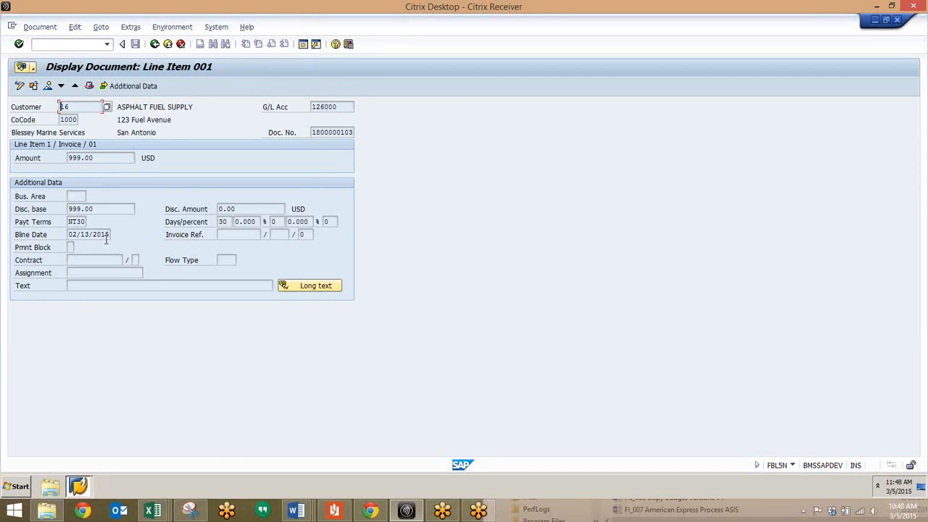
left_click(155, 44)
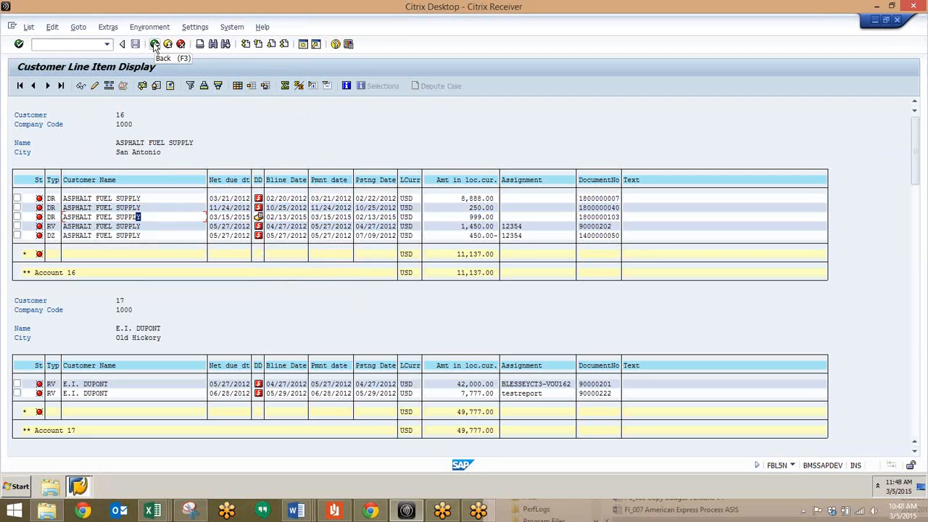
Open the Customer Open Item Analysis by Balance of Overdue Items with transaction S_ALR_87012178.
left_click(82, 45)
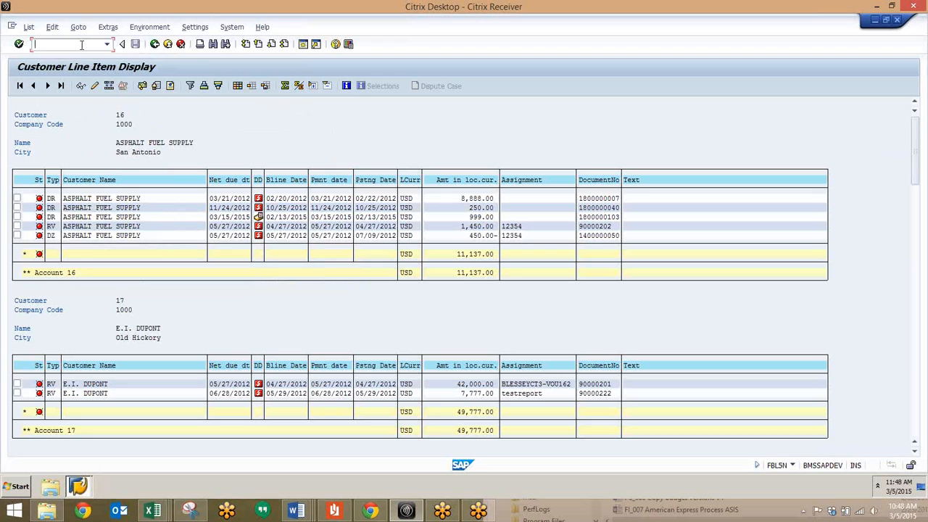
type("/ns_alr_87012178")
key("Return")
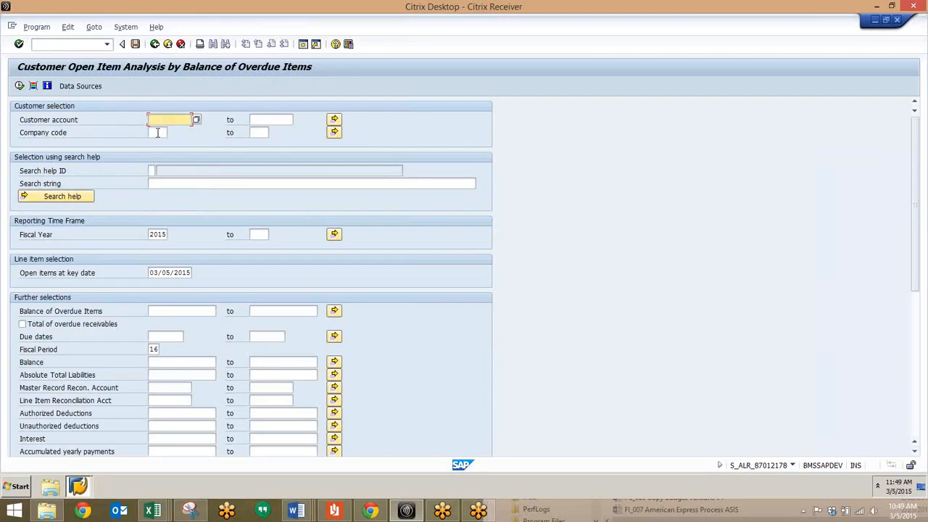
Enter the customer account number and company code 1000 for the overdue items analysis.
type("16")
left_click(157, 134)
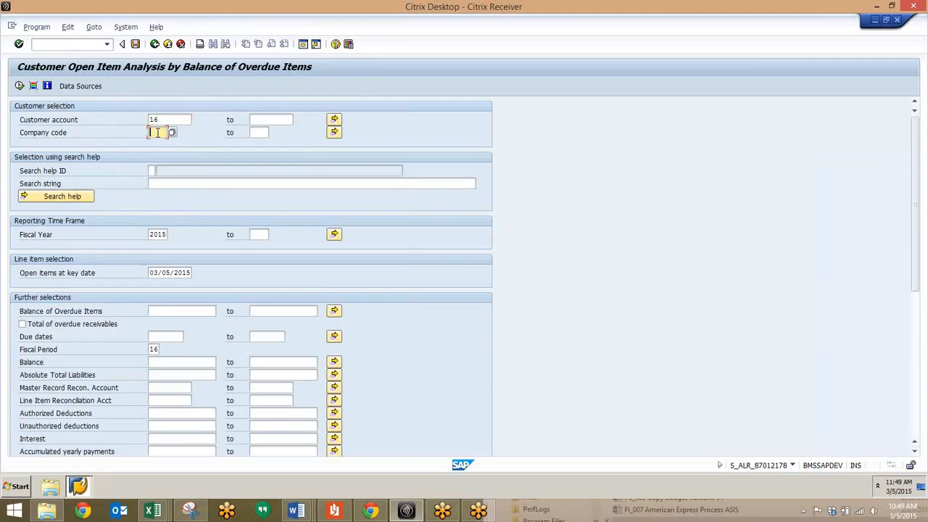
type("1000")
Review the key date, further selections and output control settings, including the Due Date Sorted List intervals.
left_click(166, 273)
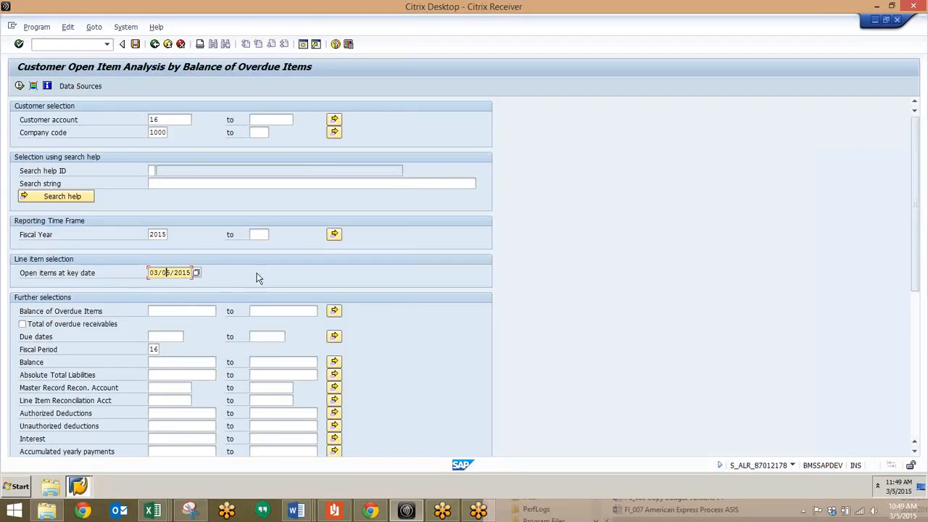
scroll(92, 332, "down", 5)
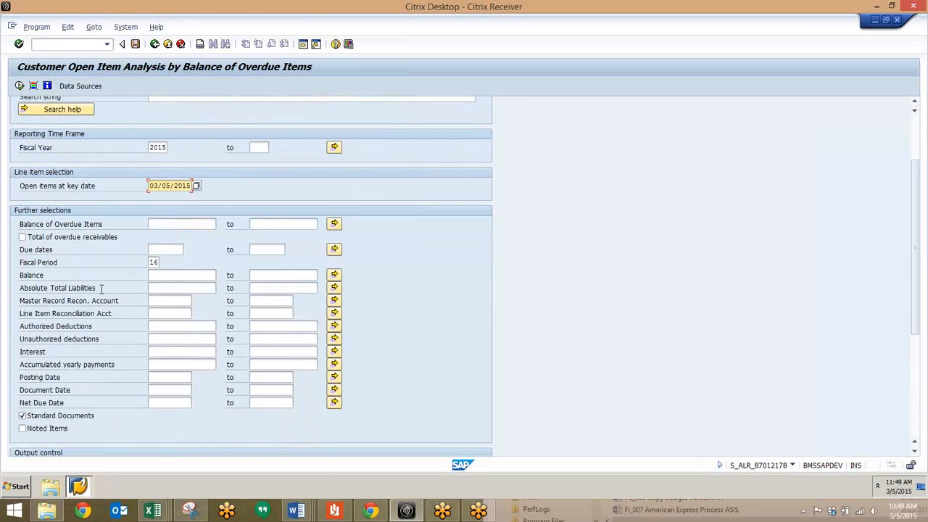
scroll(71, 287, "down", 2)
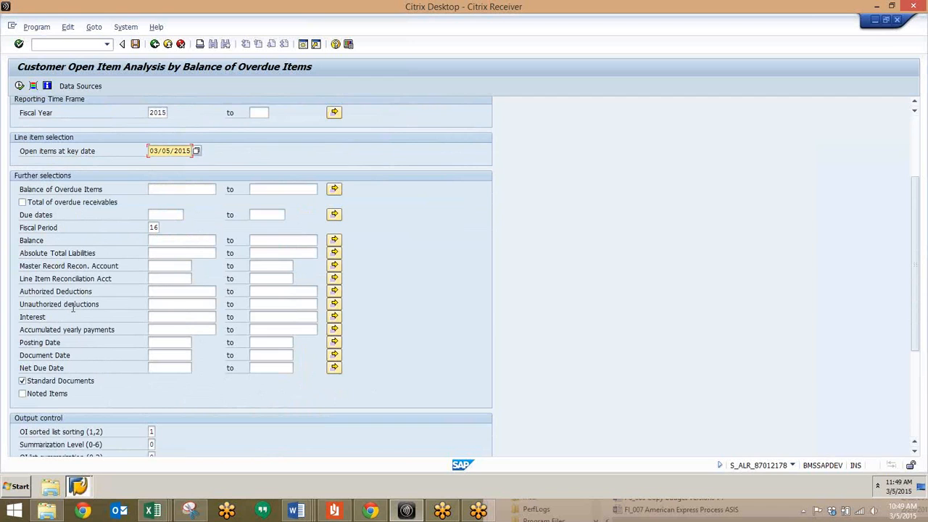
scroll(73, 307, "down", 6)
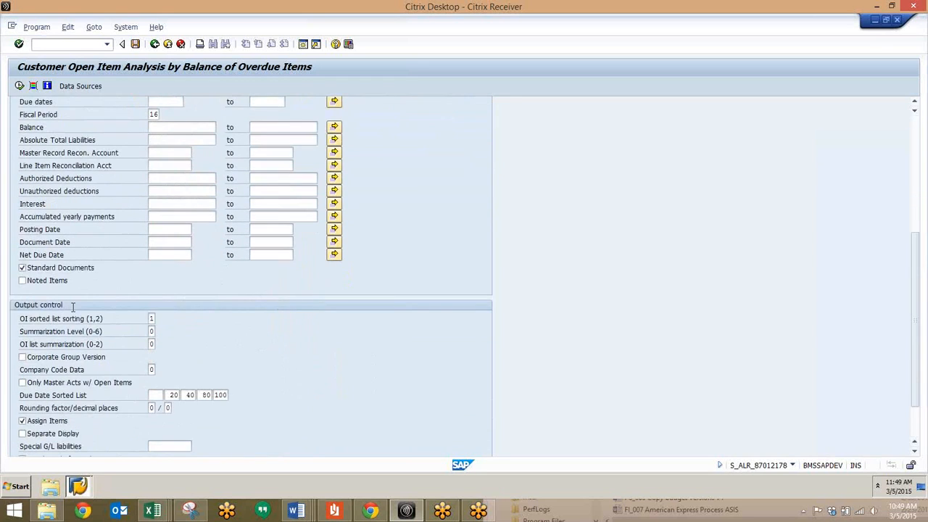
scroll(73, 307, "down", 3)
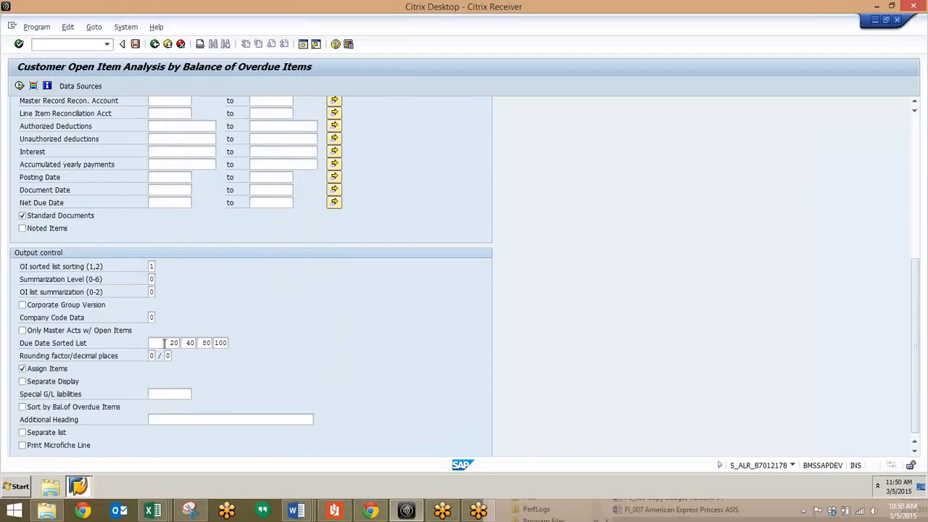
left_click(151, 342)
scroll(190, 341, "up", 1)
scroll(183, 343, "up", 8)
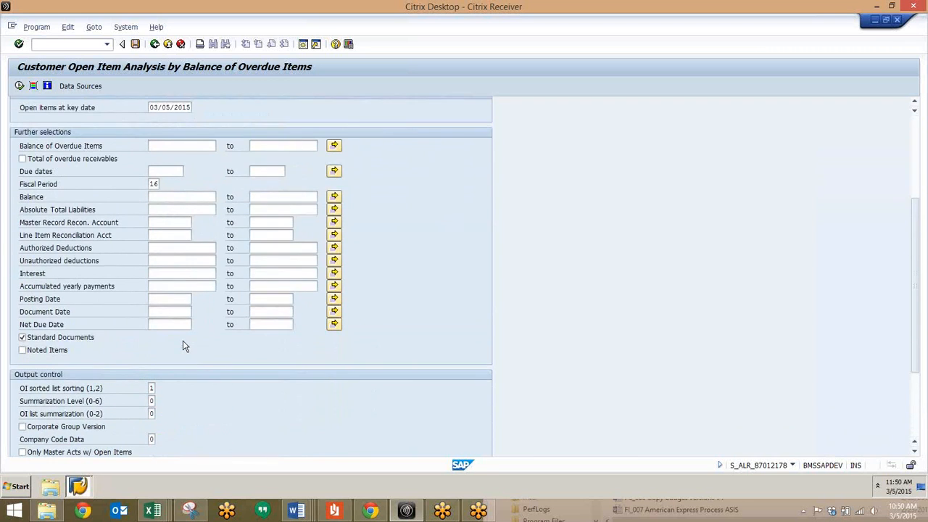
Run the overdue items analysis and review the customer's payment data, due date sorted list, line items and totals sheets.
left_click(20, 86)
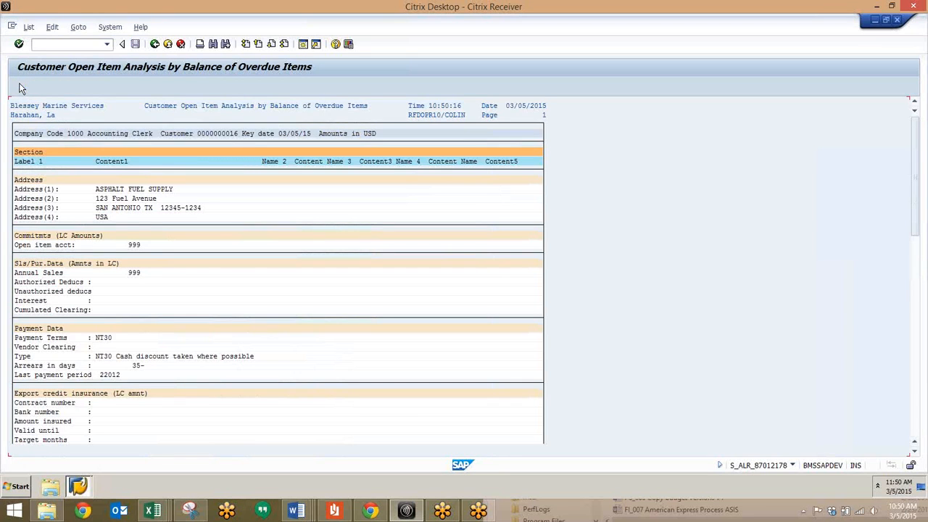
scroll(153, 350, "down", 2)
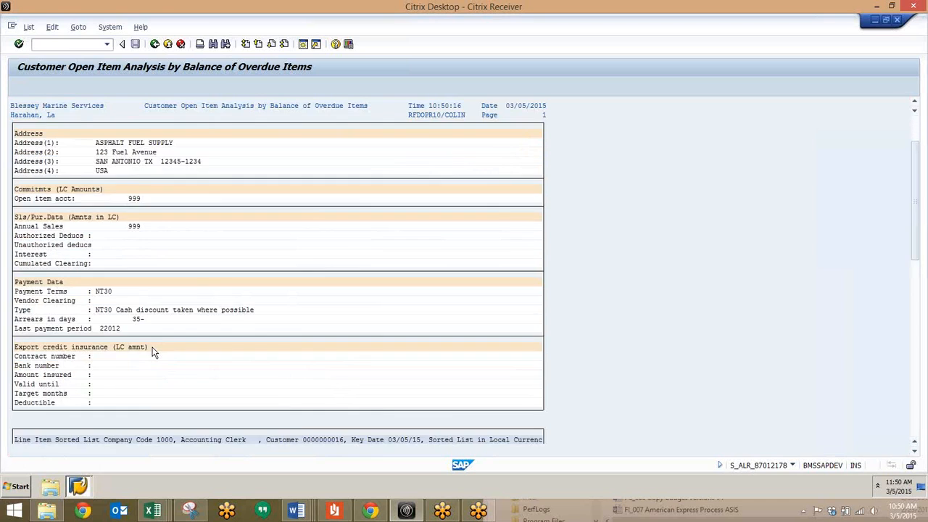
scroll(152, 350, "down", 4)
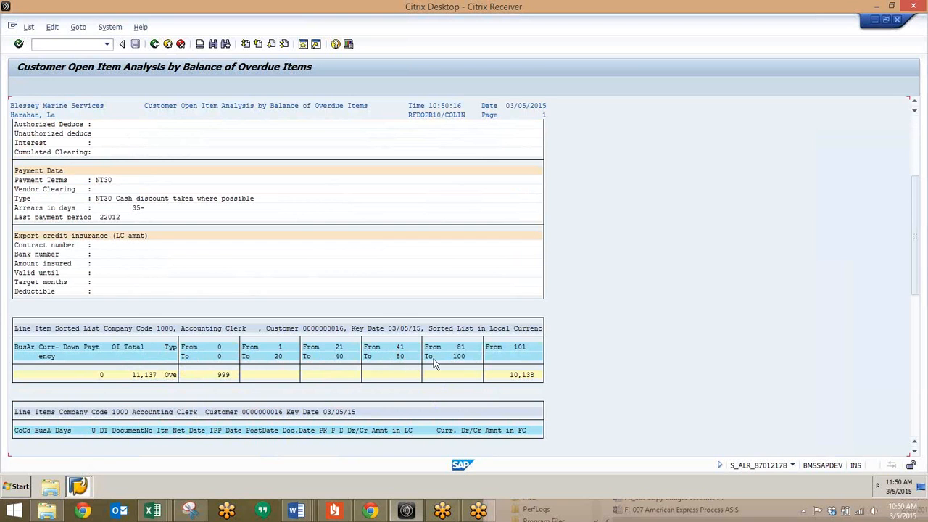
scroll(320, 390, "down", 2)
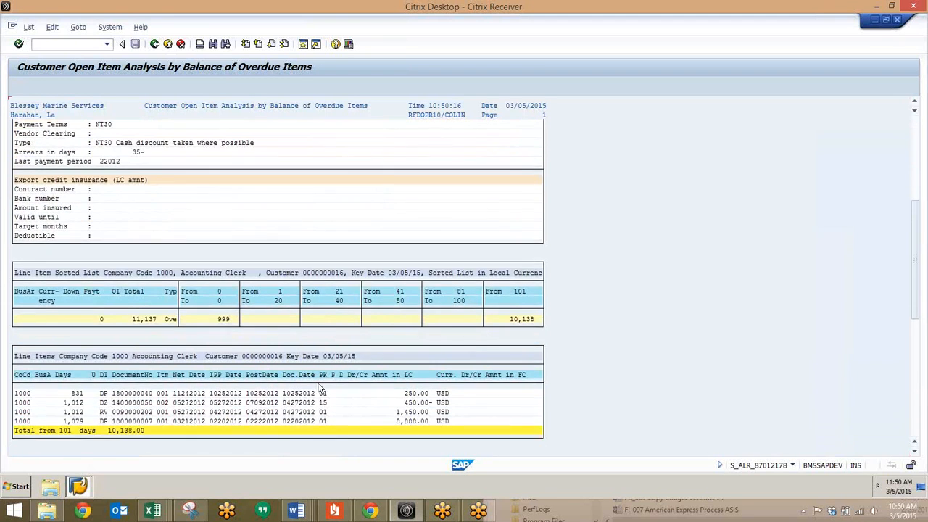
scroll(319, 389, "down", 1)
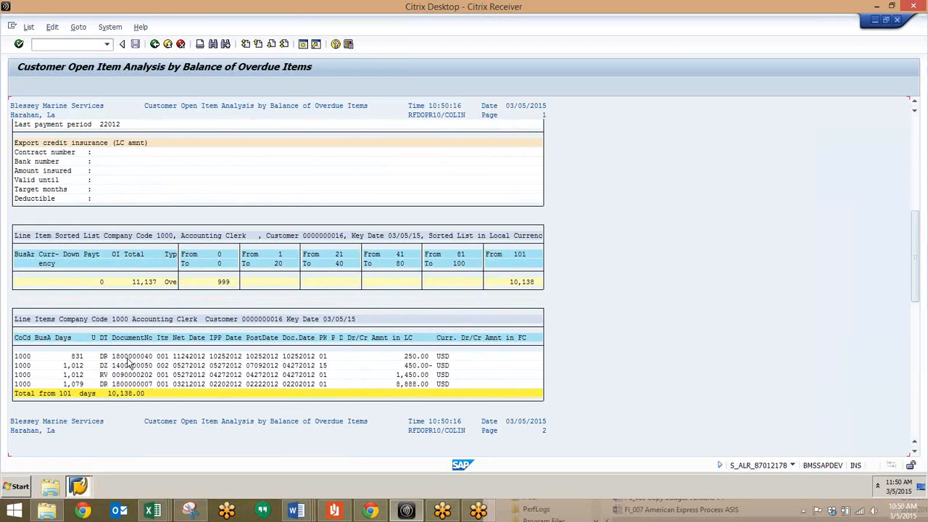
scroll(127, 362, "down", 5)
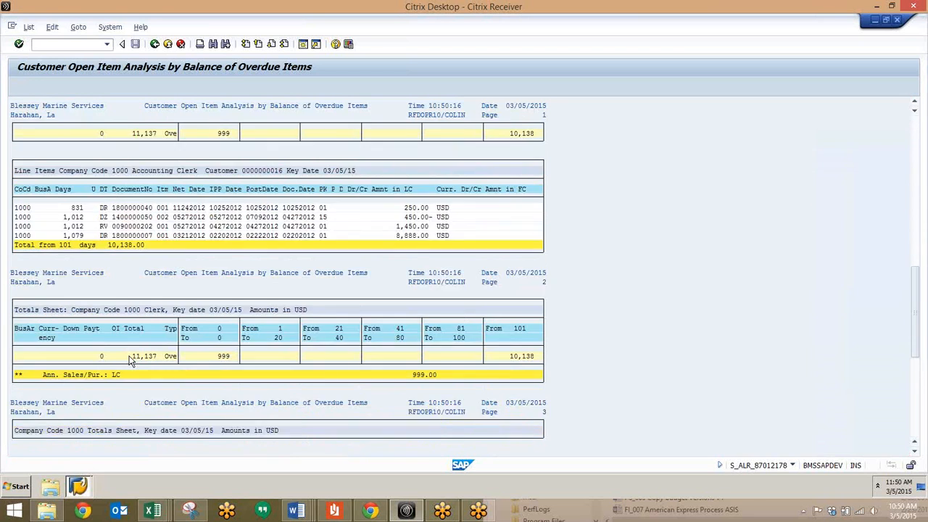
scroll(129, 360, "down", 4)
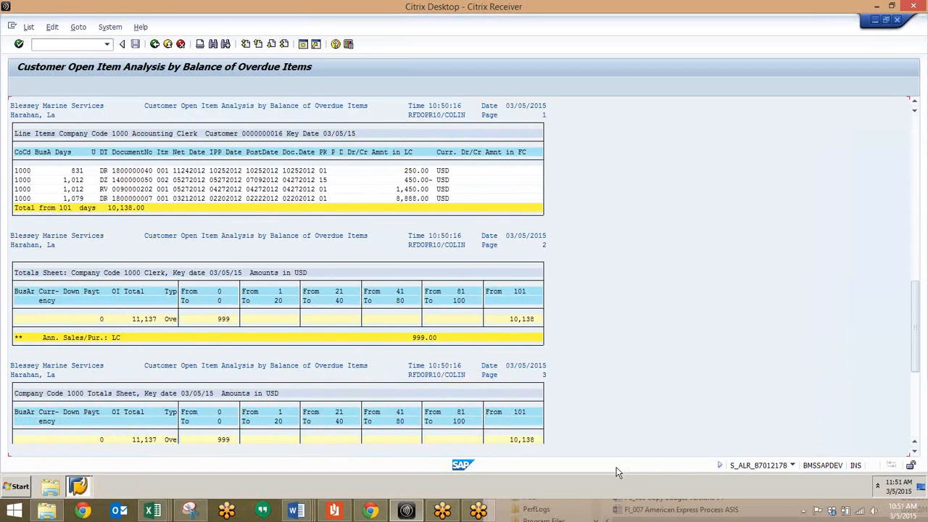
Open the List of Customer Open Items report with transaction S_ALR_87012174.
left_click(67, 45)
type("/ns_alr_87012174")
key("Return")
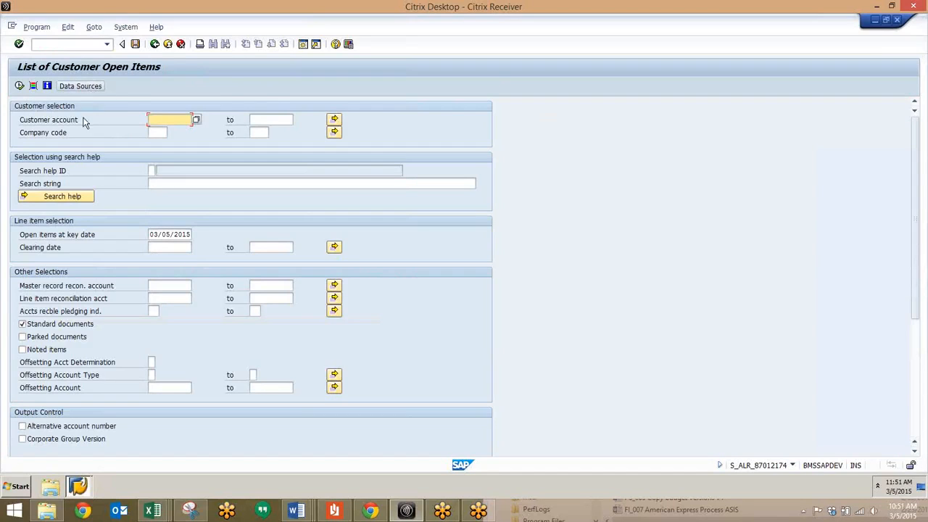
Enter company code 1000 and the customer account number range for the open items list.
left_click(159, 133)
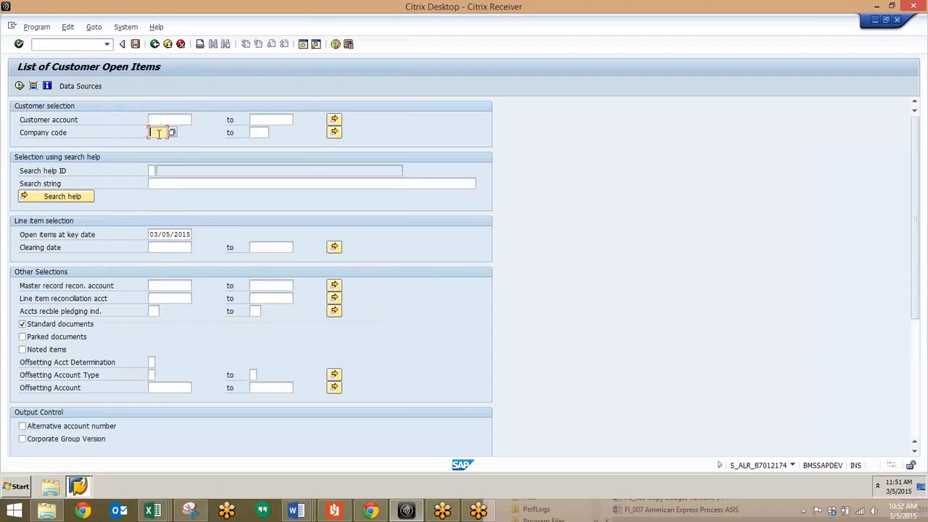
type("100")
left_click(169, 120)
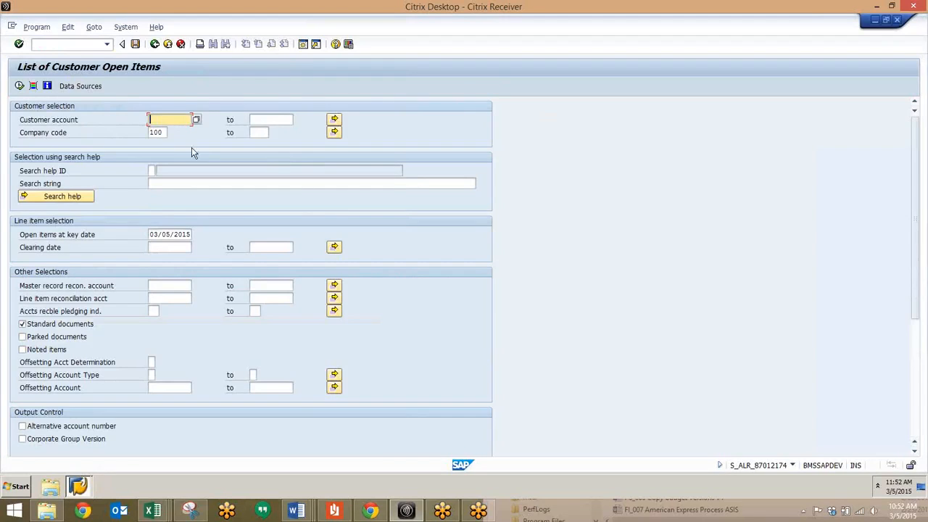
left_click(162, 132)
type("0")
left_click(158, 120)
type("16")
left_click(259, 119)
type("20")
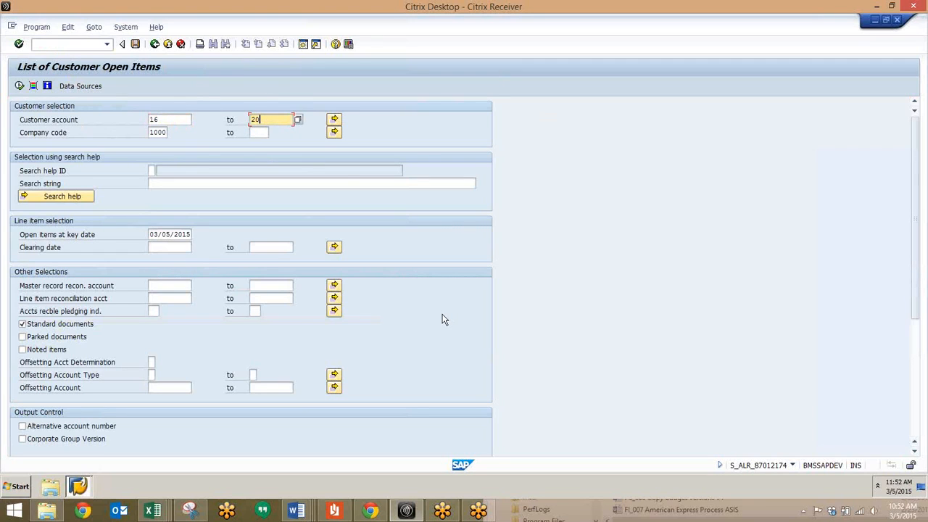
Check the other selections and output control settings down to Layout, and run the customer open items list.
scroll(443, 319, "down", 5)
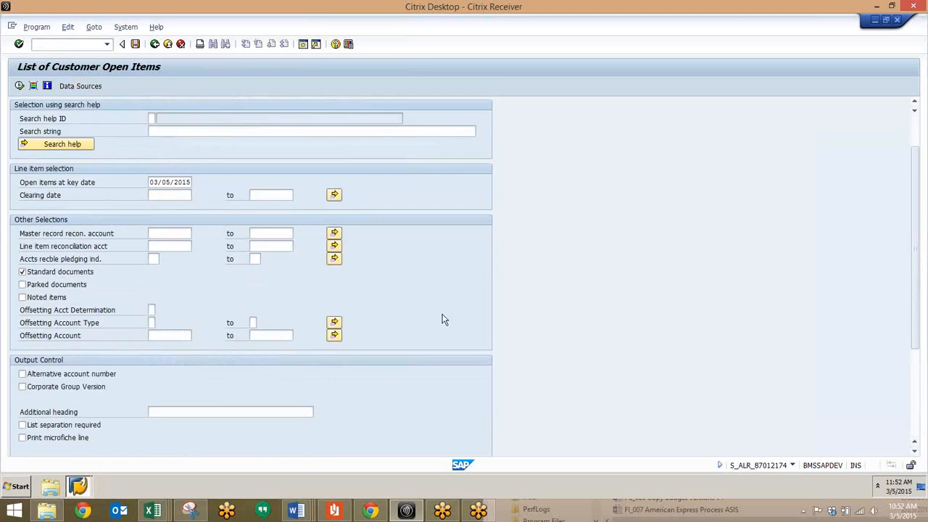
scroll(444, 319, "down", 3)
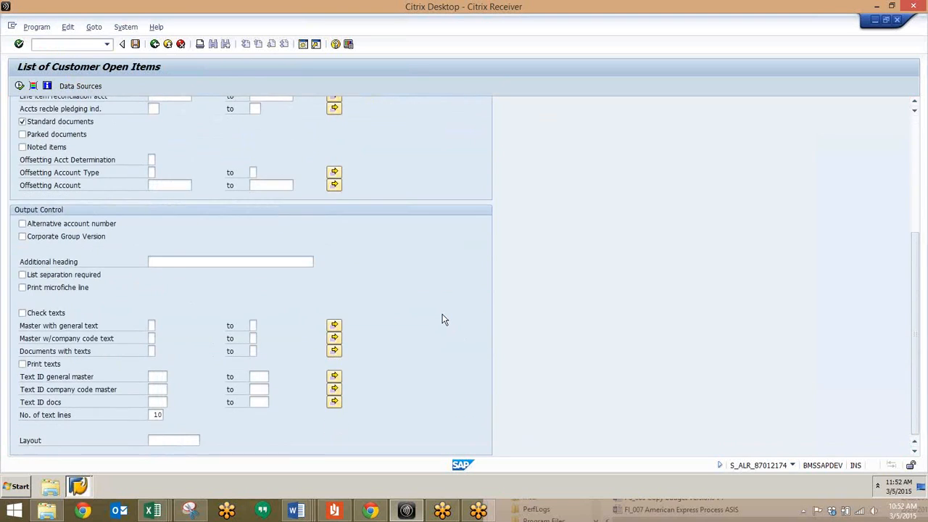
left_click(173, 440)
scroll(164, 410, "up", 5)
scroll(163, 411, "up", 4)
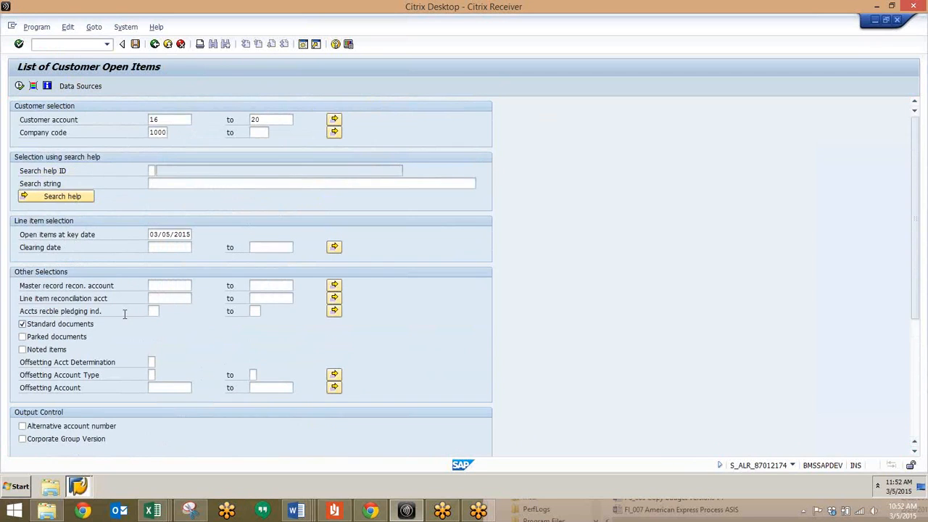
left_click(20, 86)
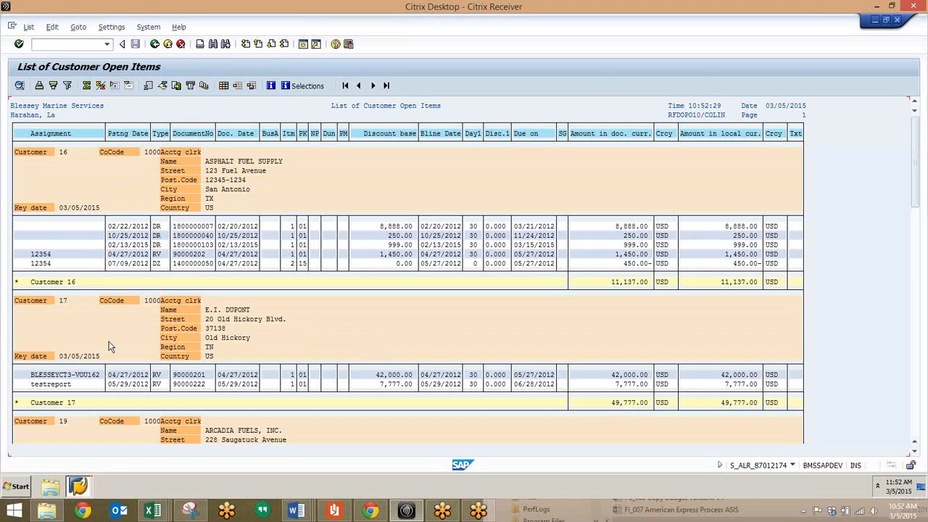
Review the open items and customer subtotals in the list, from ASPHALT FUEL SUPPLY through HUNTSMAN LLC.
scroll(199, 359, "down", 3)
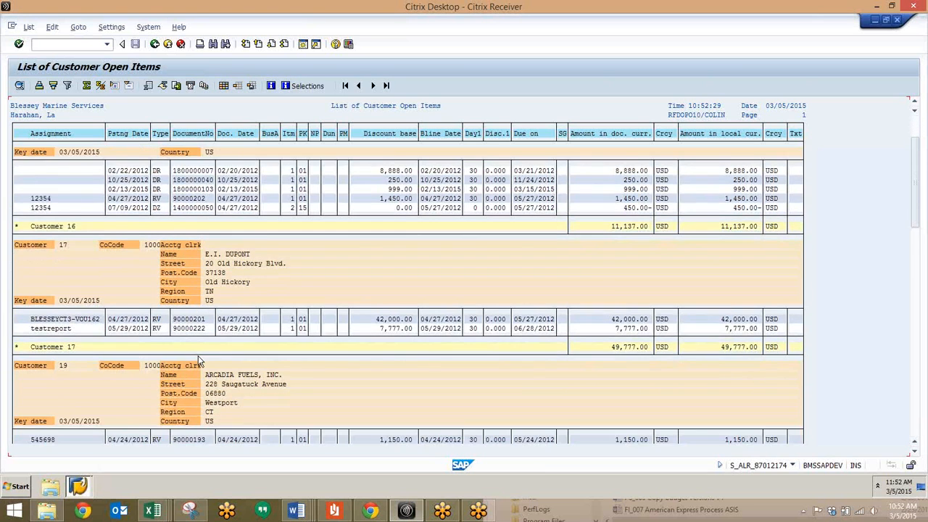
scroll(198, 356, "down", 1)
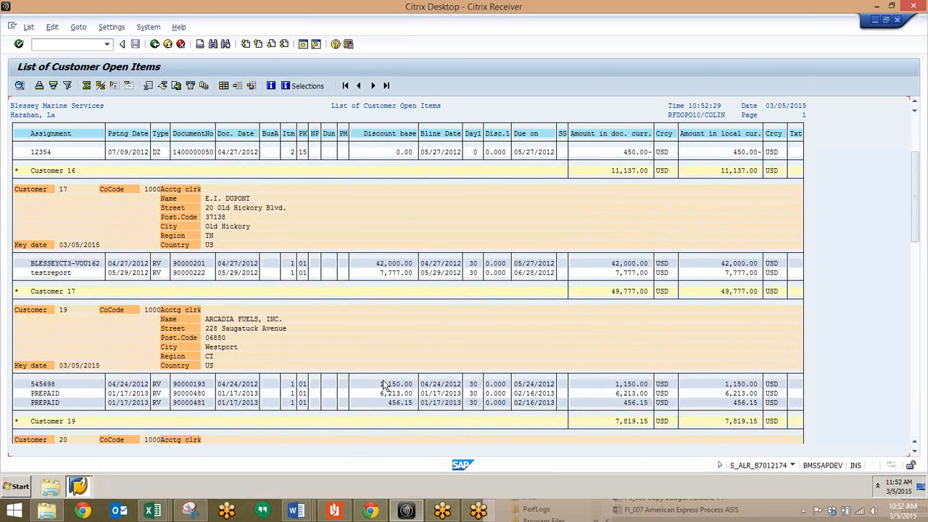
left_click(384, 385)
scroll(384, 384, "down", 3)
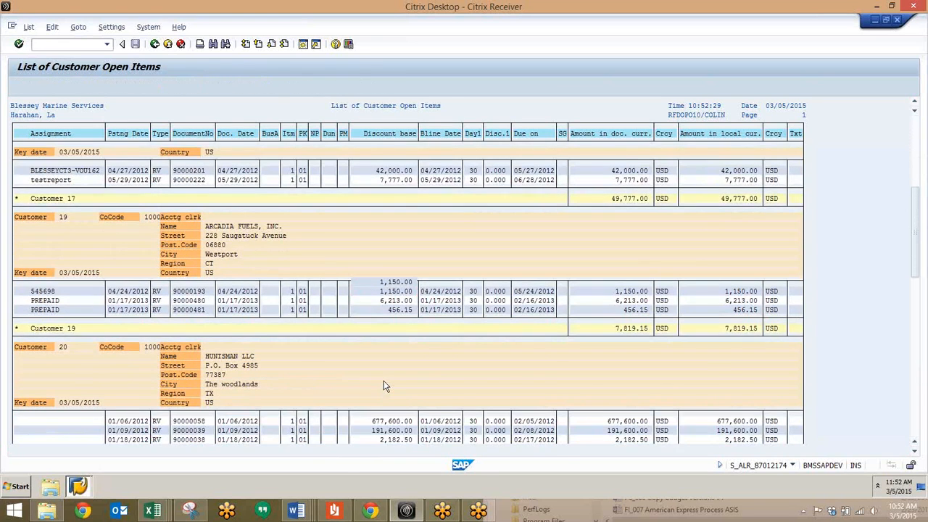
scroll(383, 384, "down", 1)
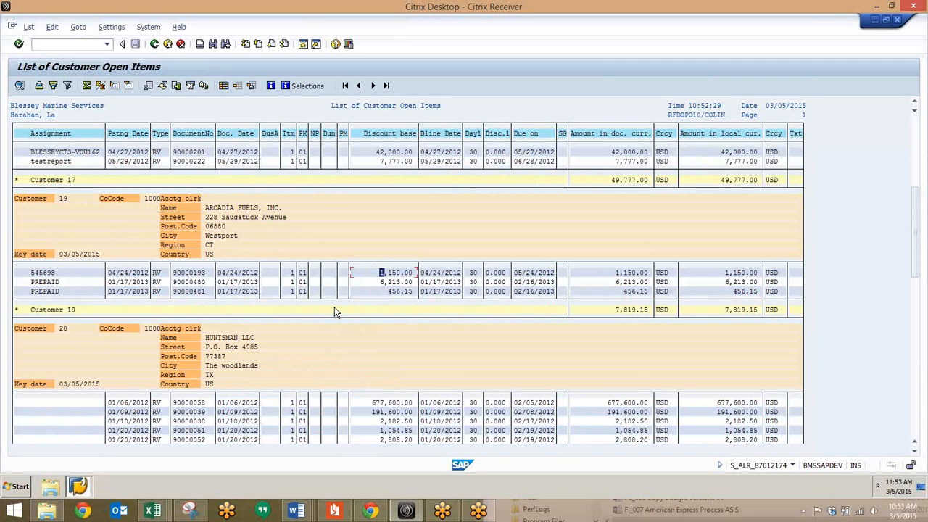
scroll(330, 305, "up", 3)
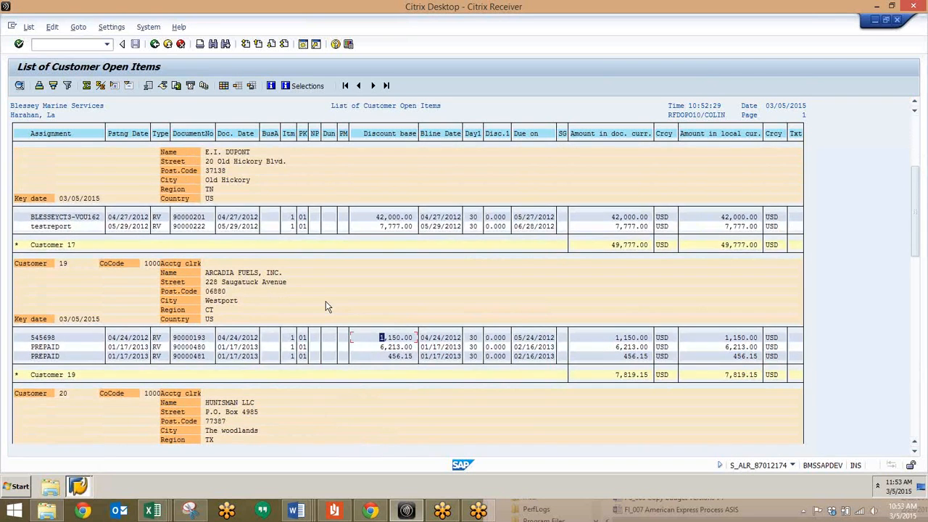
Leave the customer open items list and return to the SAP Easy Access screen with /n.
left_click(81, 41)
type("/n")
key("Return")
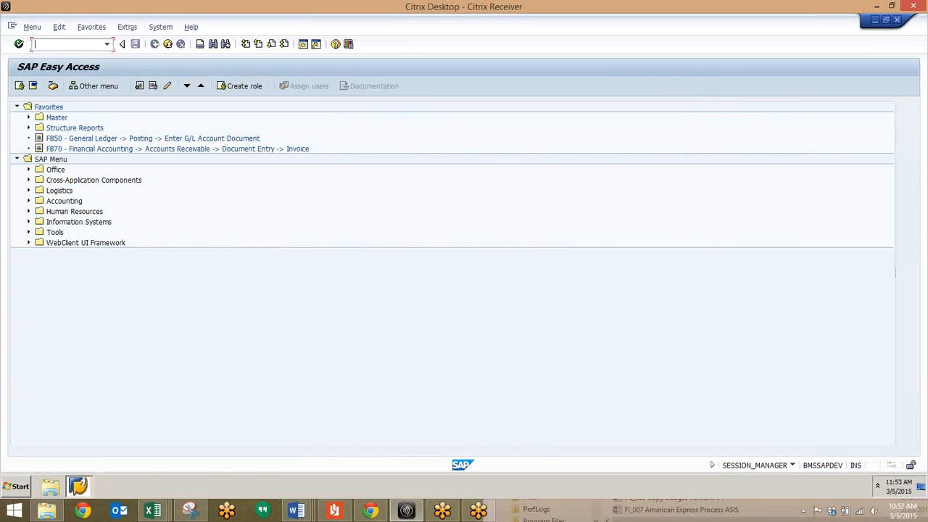